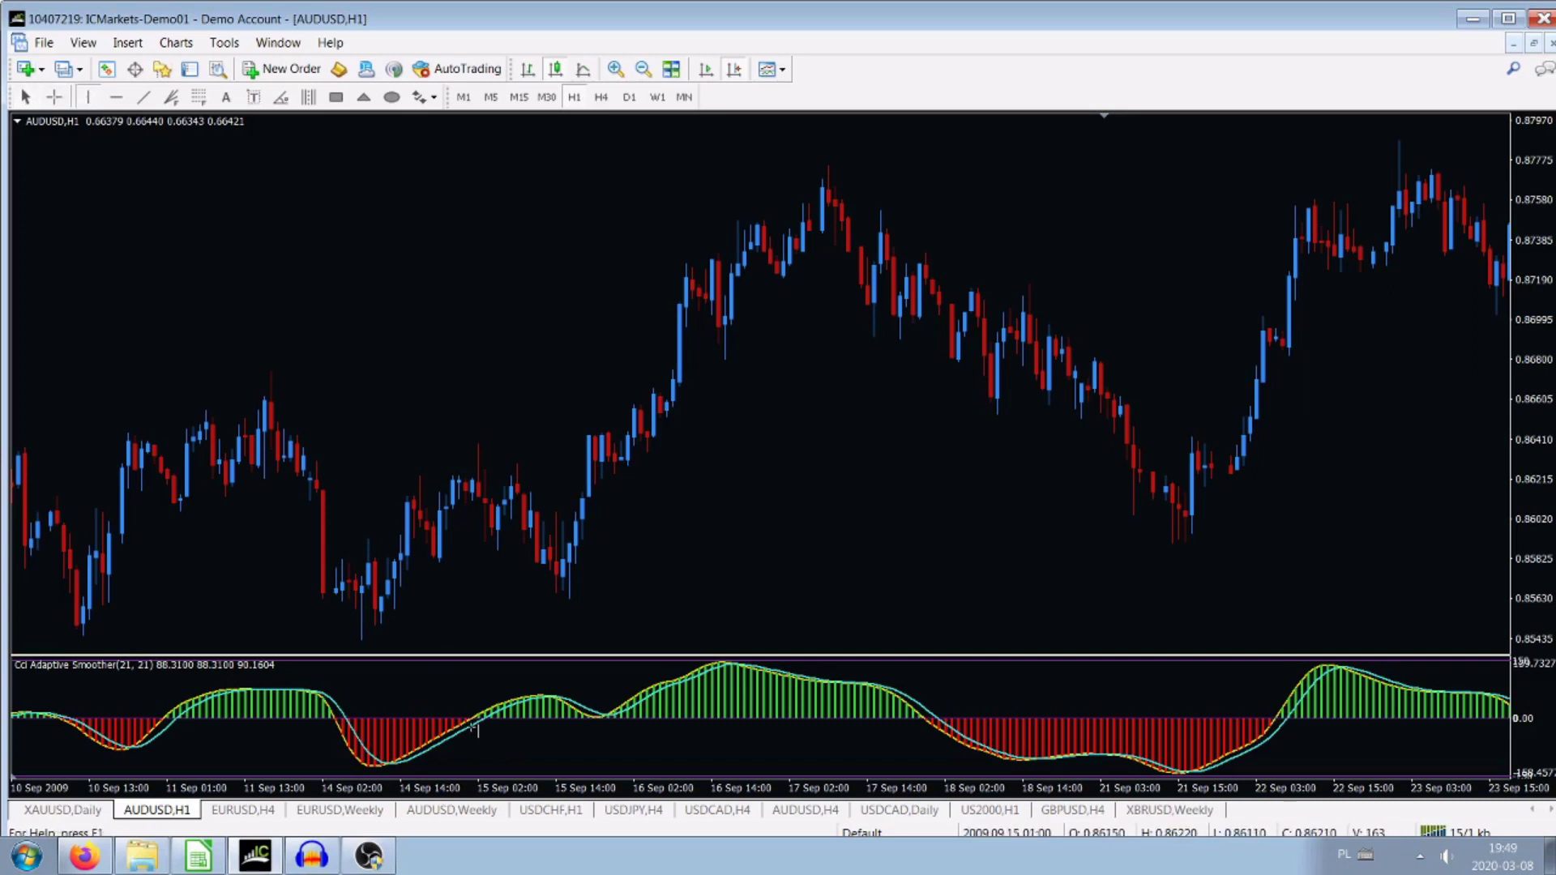
# Step: Mark the indicator's positive phase with vertical lines at its zero crossings, 2009.09.15 01:00 and 2009.09.17 22:00
pyautogui.click(477, 622)
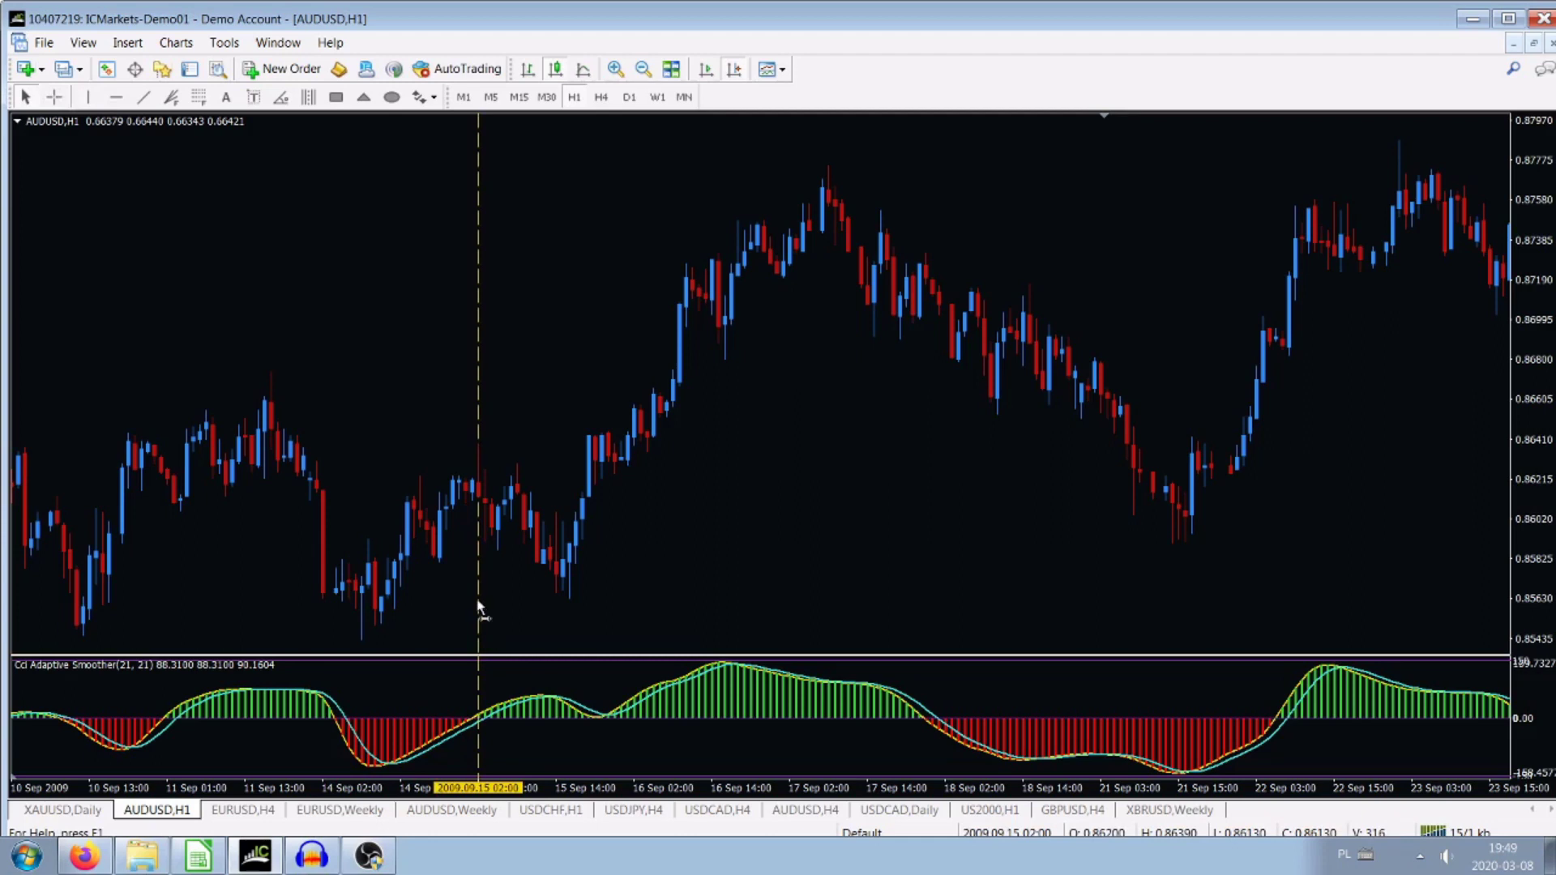
pyautogui.moveTo(479, 604); pyautogui.dragTo(474, 614)
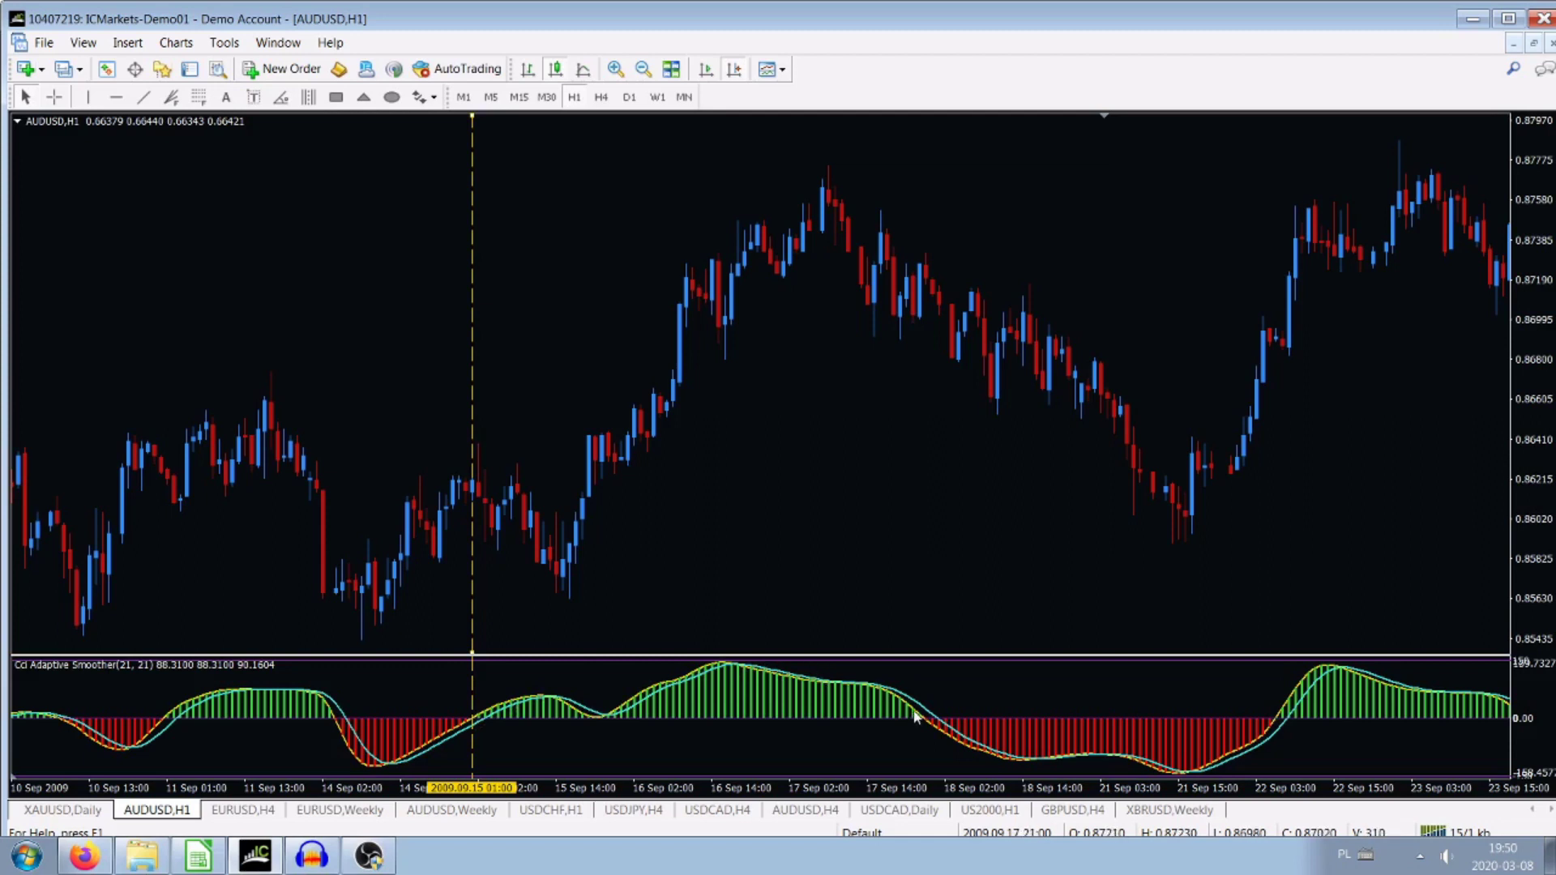
pyautogui.click(88, 98)
pyautogui.click(915, 626)
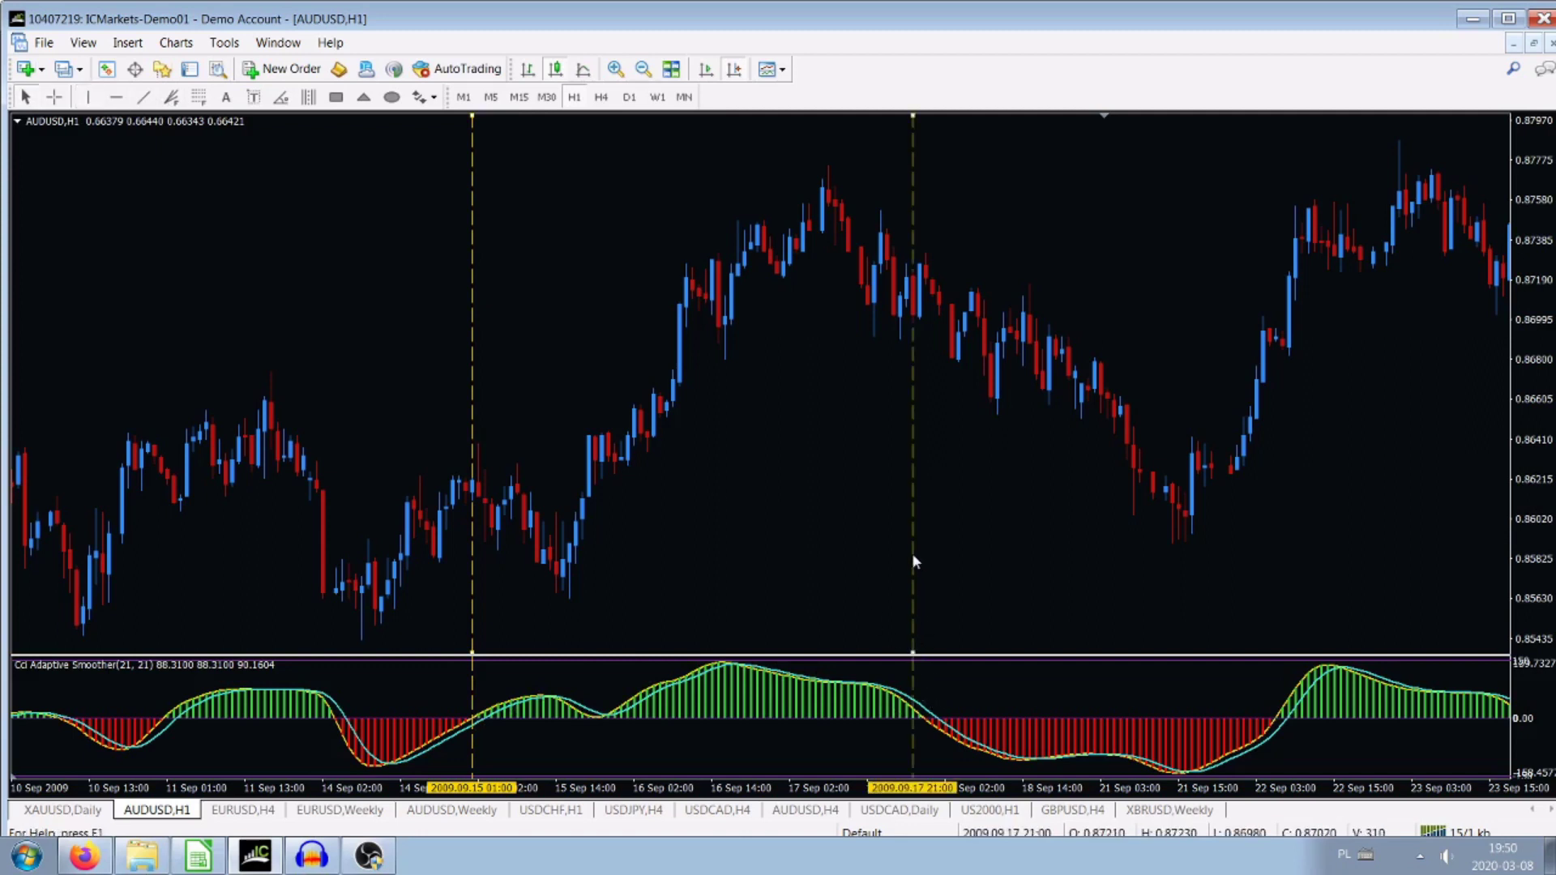
pyautogui.moveTo(914, 558); pyautogui.dragTo(922, 559)
# Step: Draw a trend line spanning the two vertical lines and shift it to start at the 21 September low, checking its end with the crosshair
pyautogui.click(139, 98)
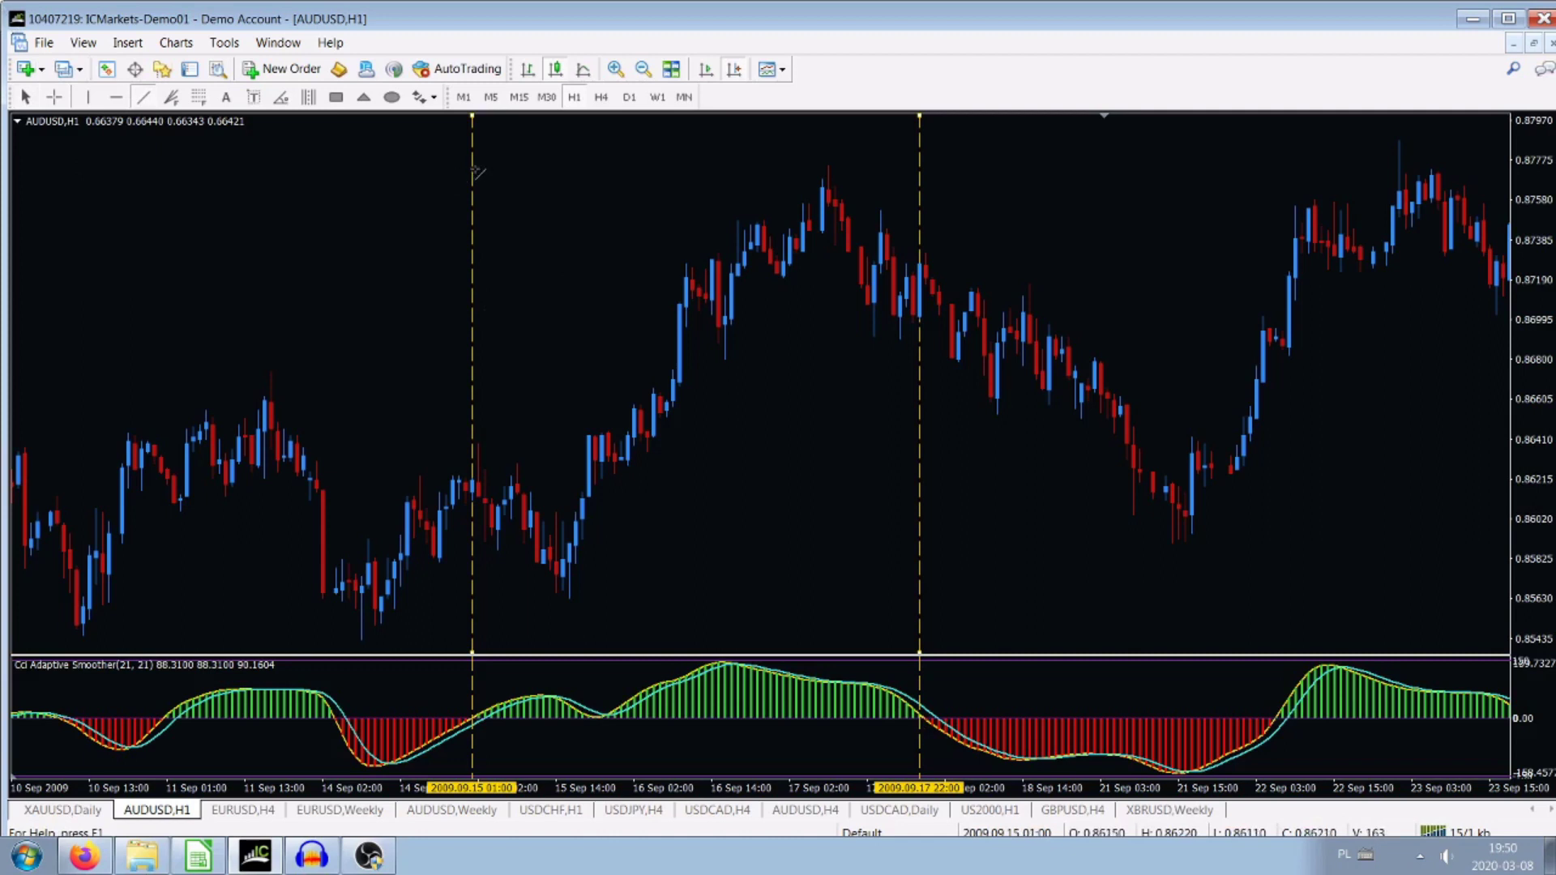
pyautogui.moveTo(474, 170); pyautogui.dragTo(918, 164)
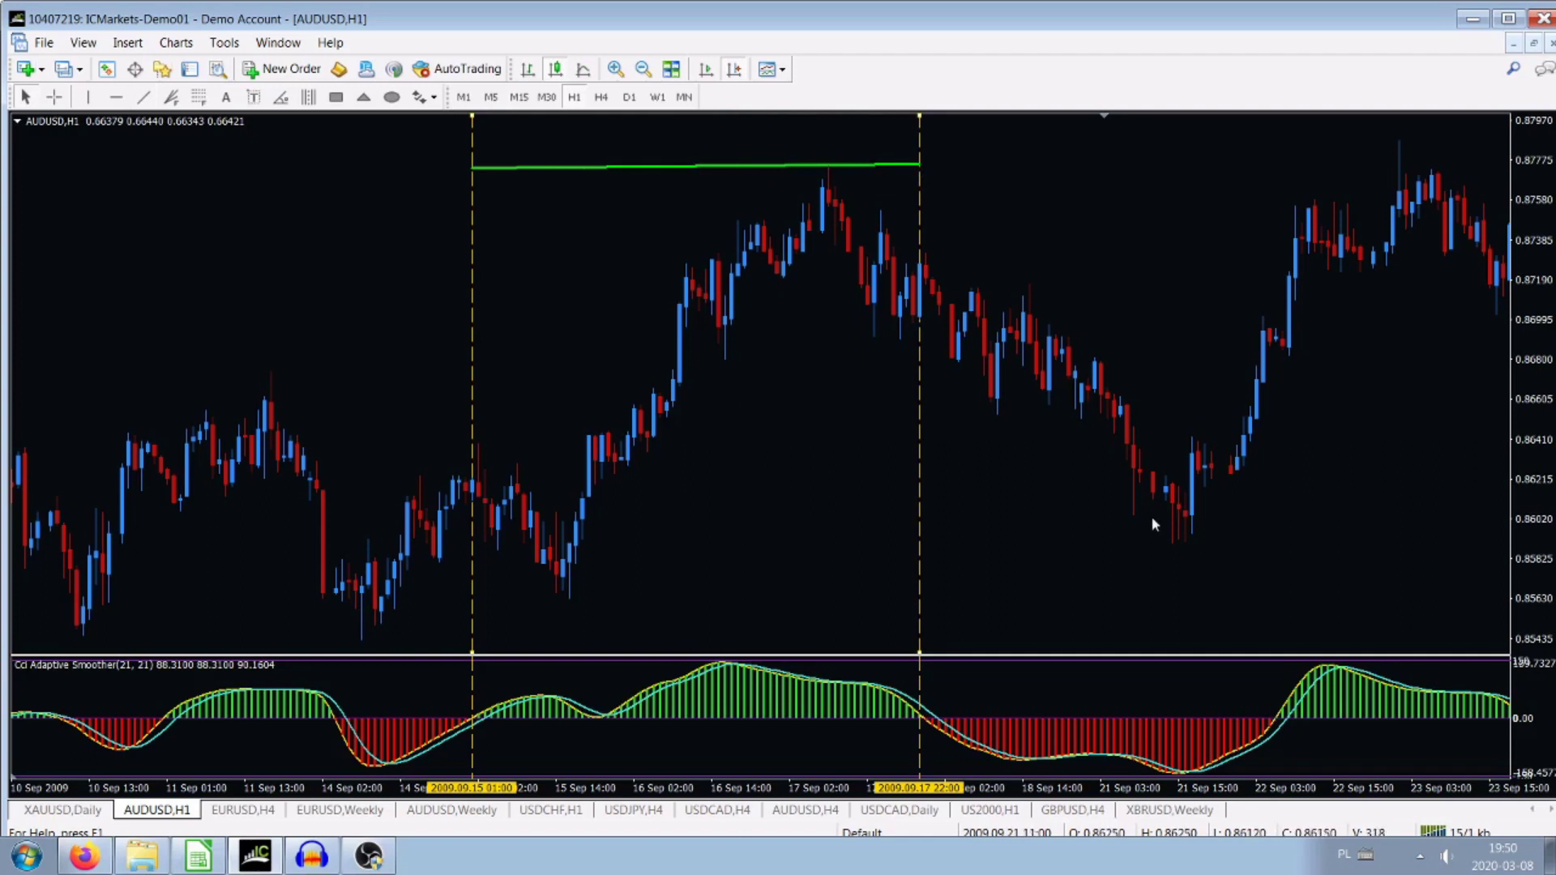
pyautogui.moveTo(1096, 537); pyautogui.dragTo(891, 525)
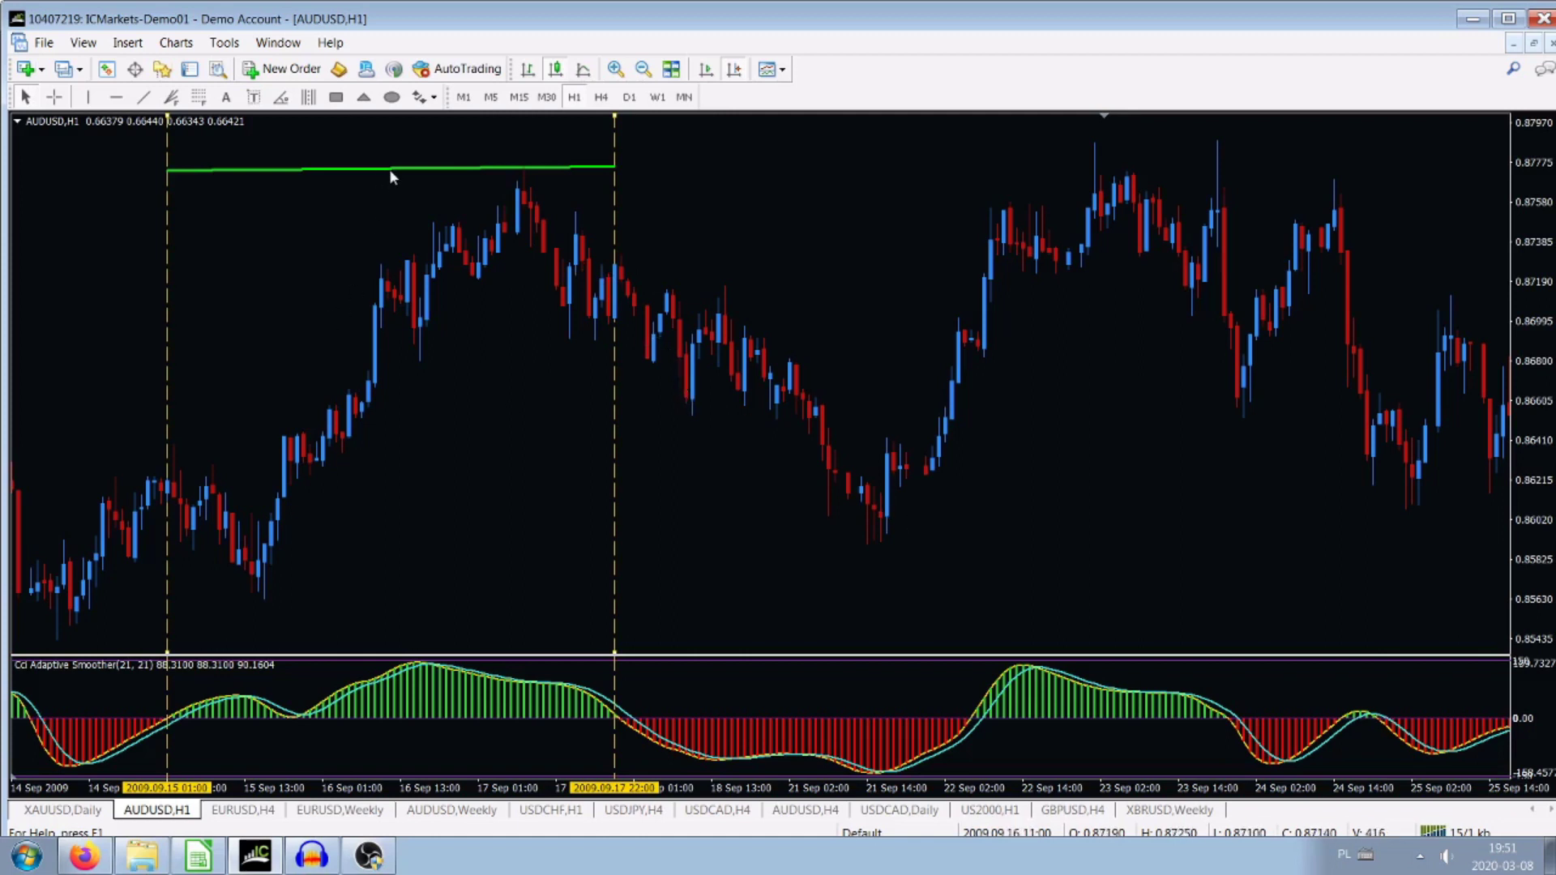
pyautogui.moveTo(392, 174); pyautogui.dragTo(1110, 534)
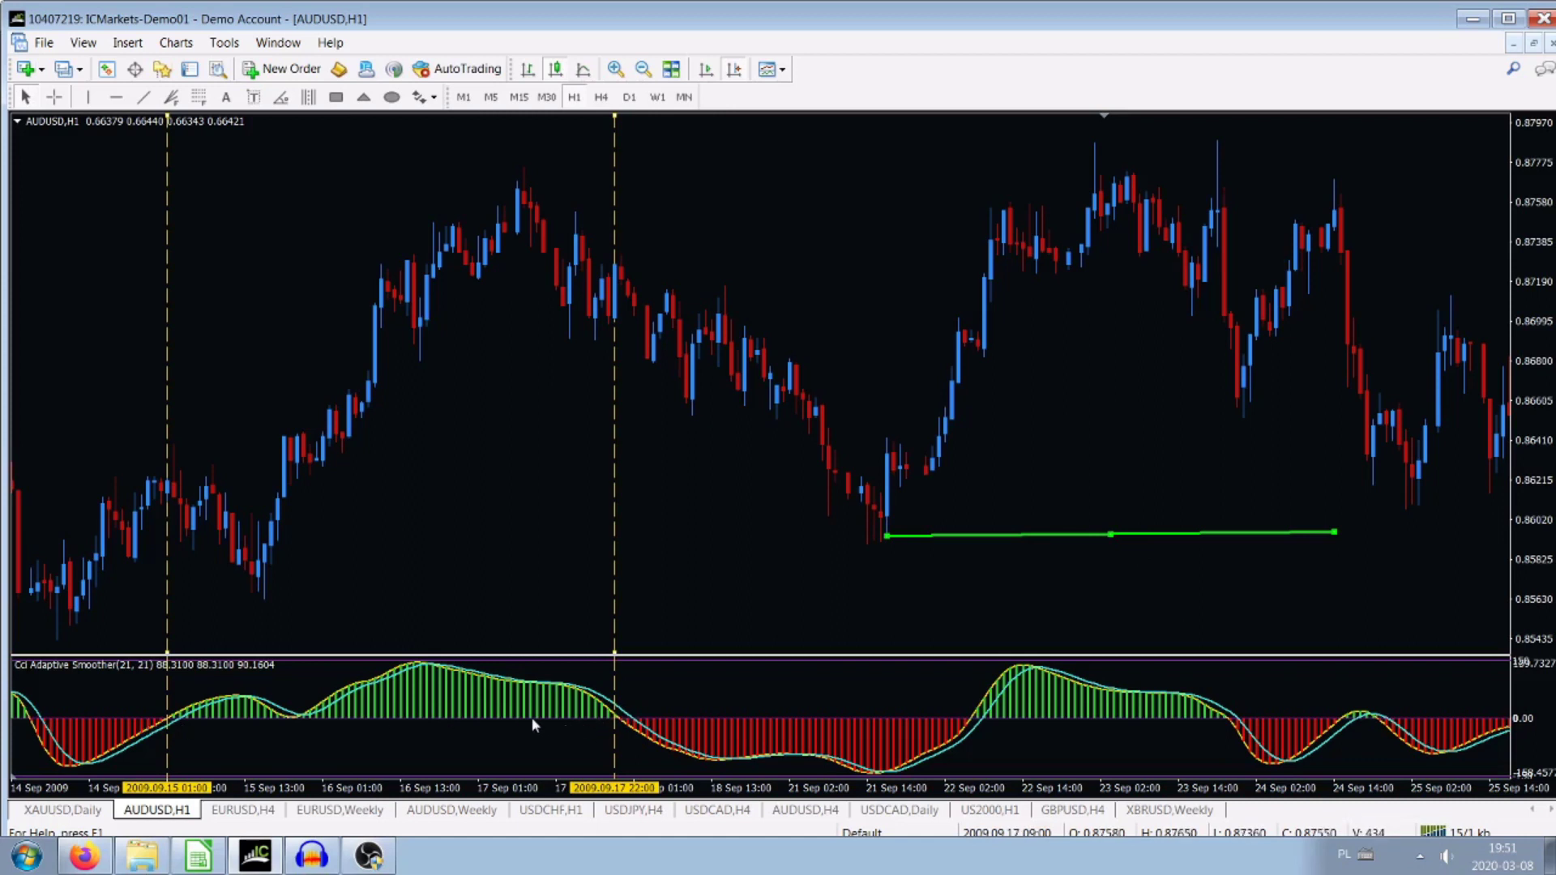
pyautogui.click(53, 96)
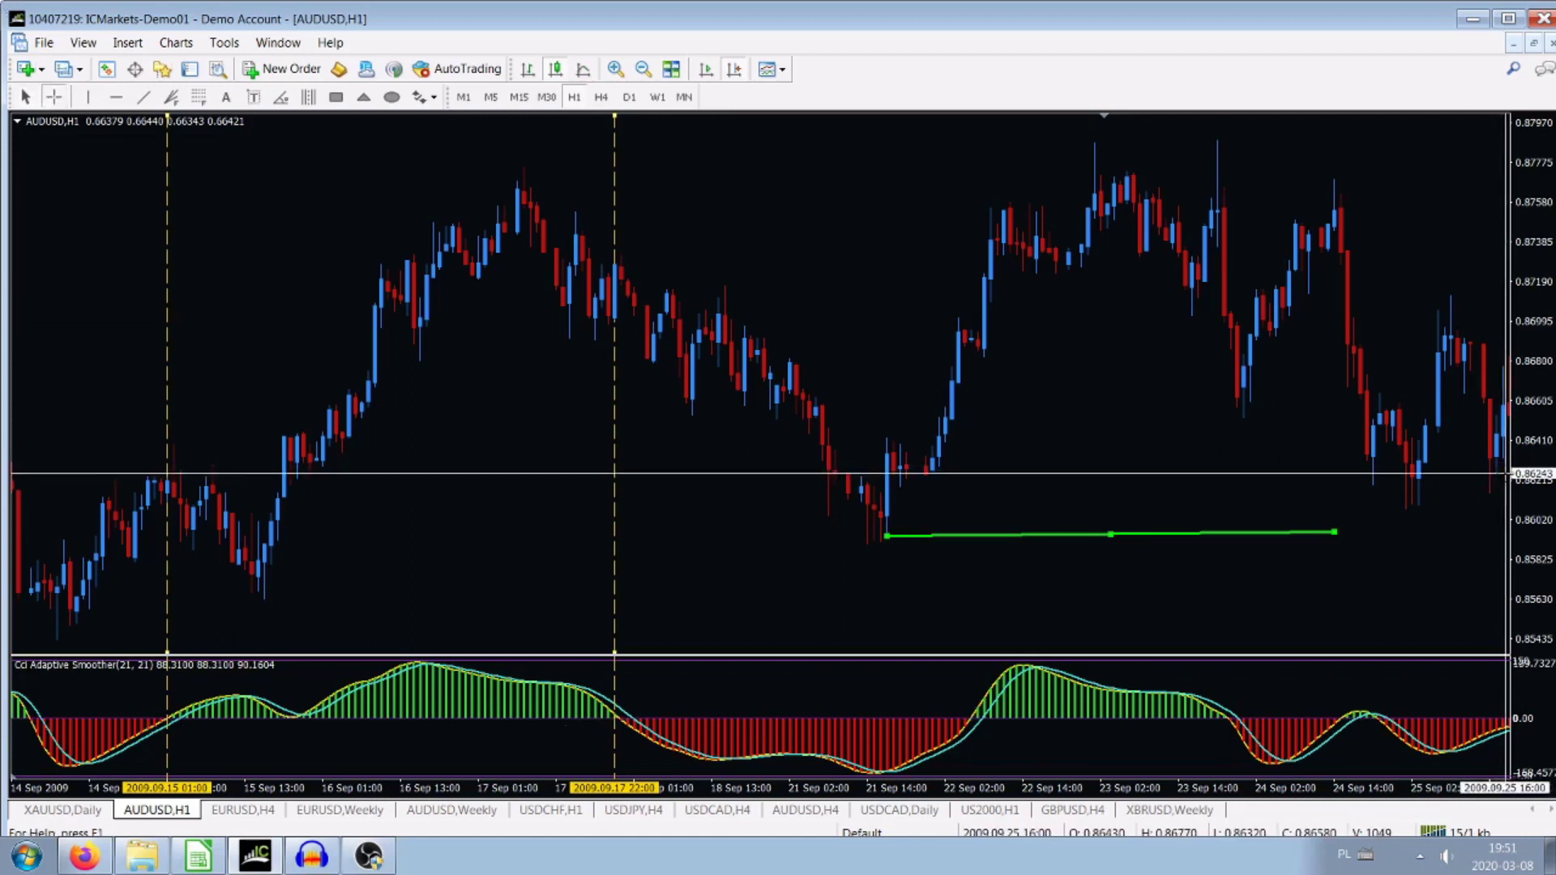
pyautogui.click(1335, 477)
# Step: Delete the drawn objects and mark the following negative indicator phase with vertical lines at 2009.09.17 22:00 and 2009.09.22 06:00
pyautogui.scroll(-6, 1216, 474)
pyautogui.scroll(-3, 1104, 472)
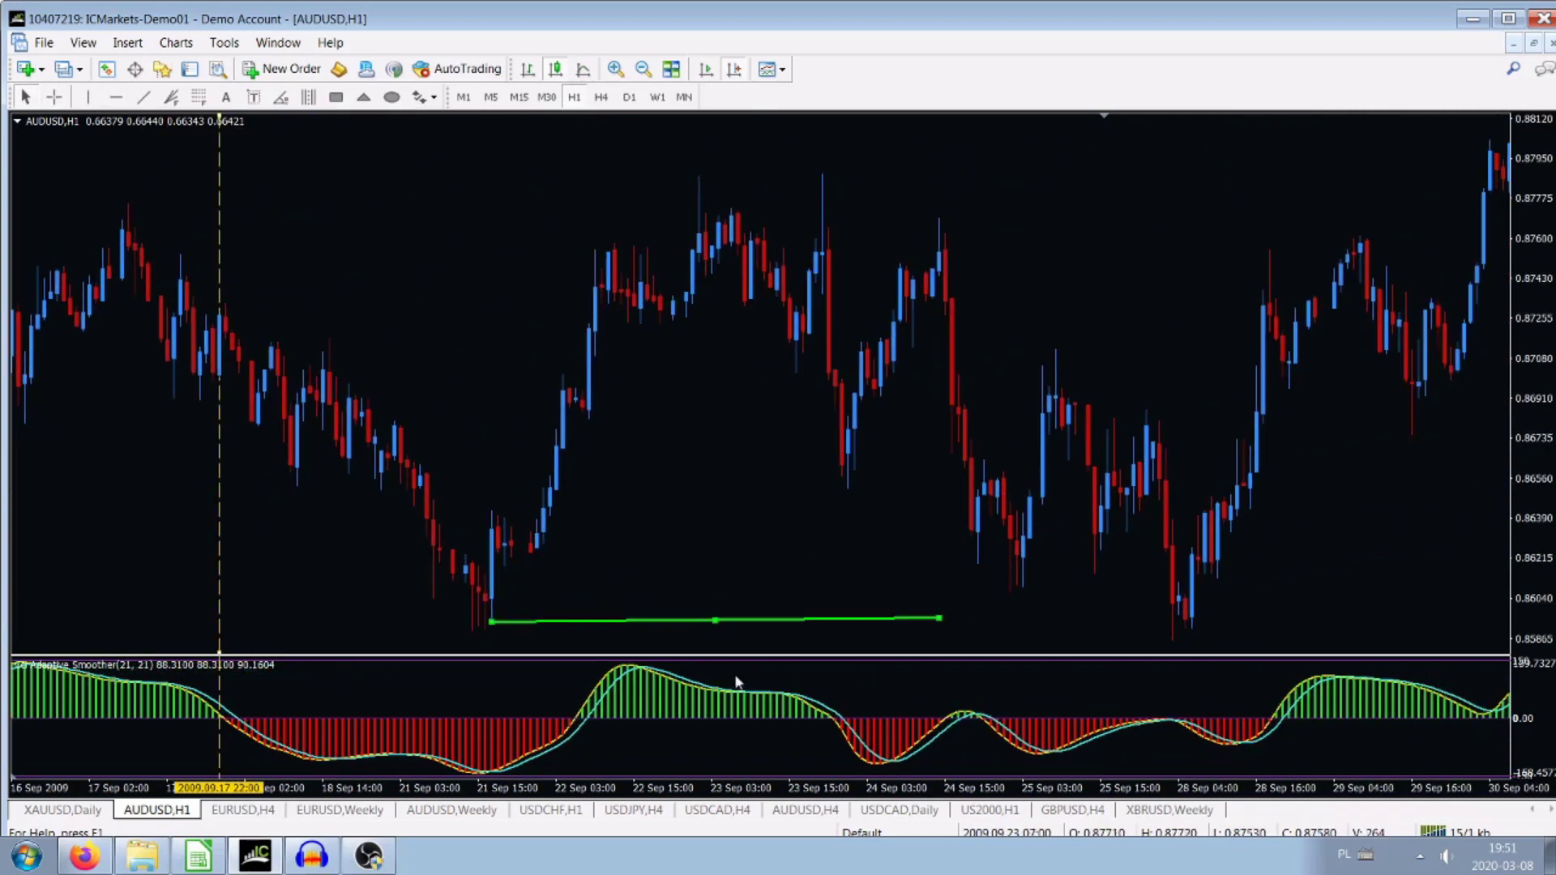
pyautogui.press('Delete')
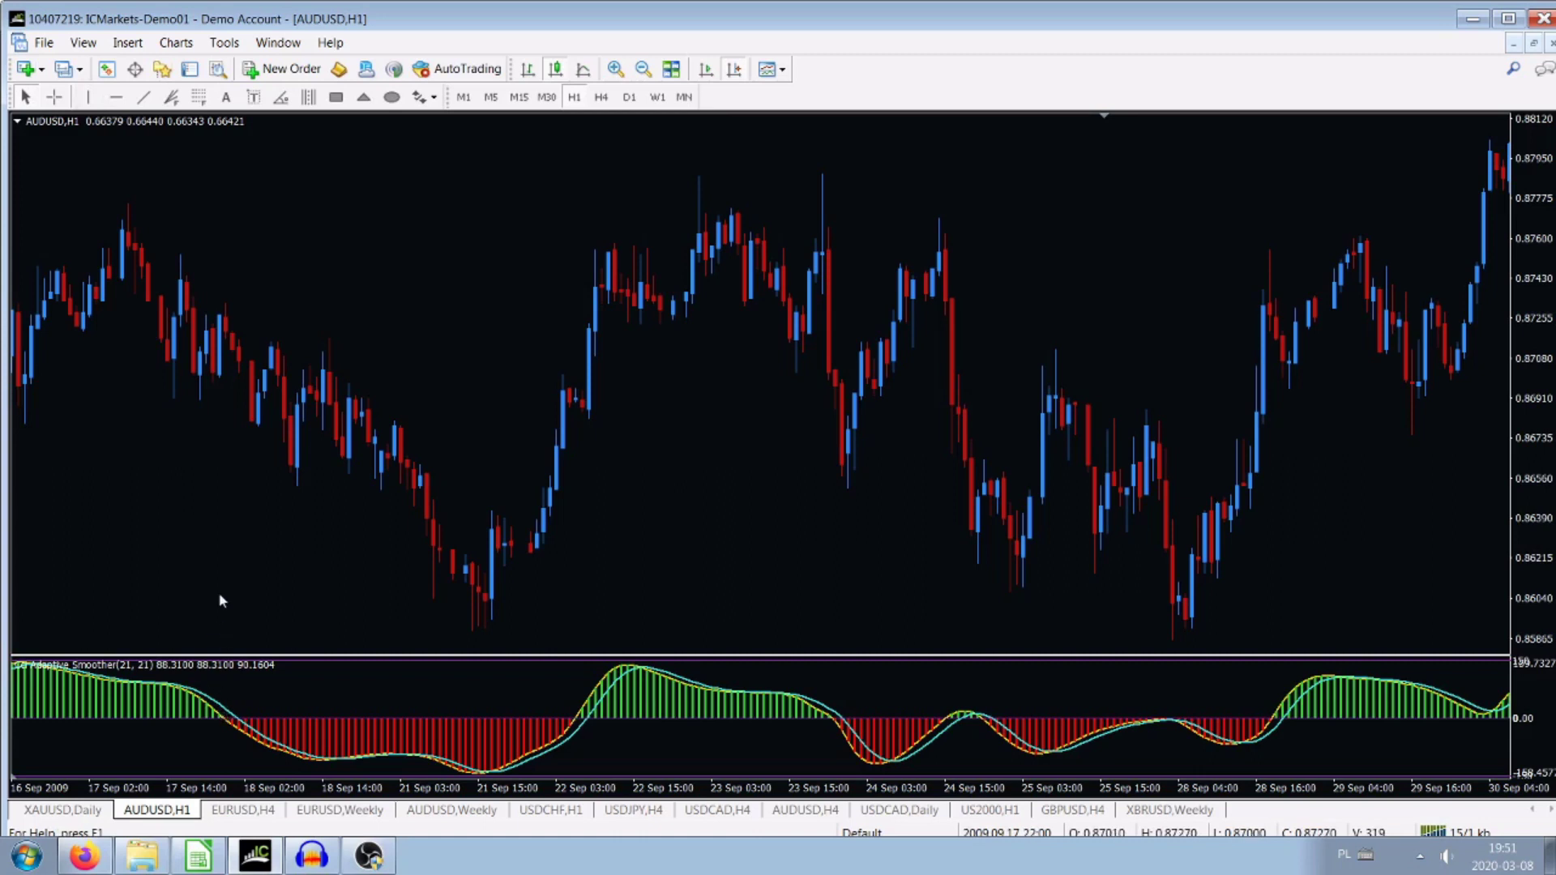
pyautogui.click(87, 97)
pyautogui.click(219, 608)
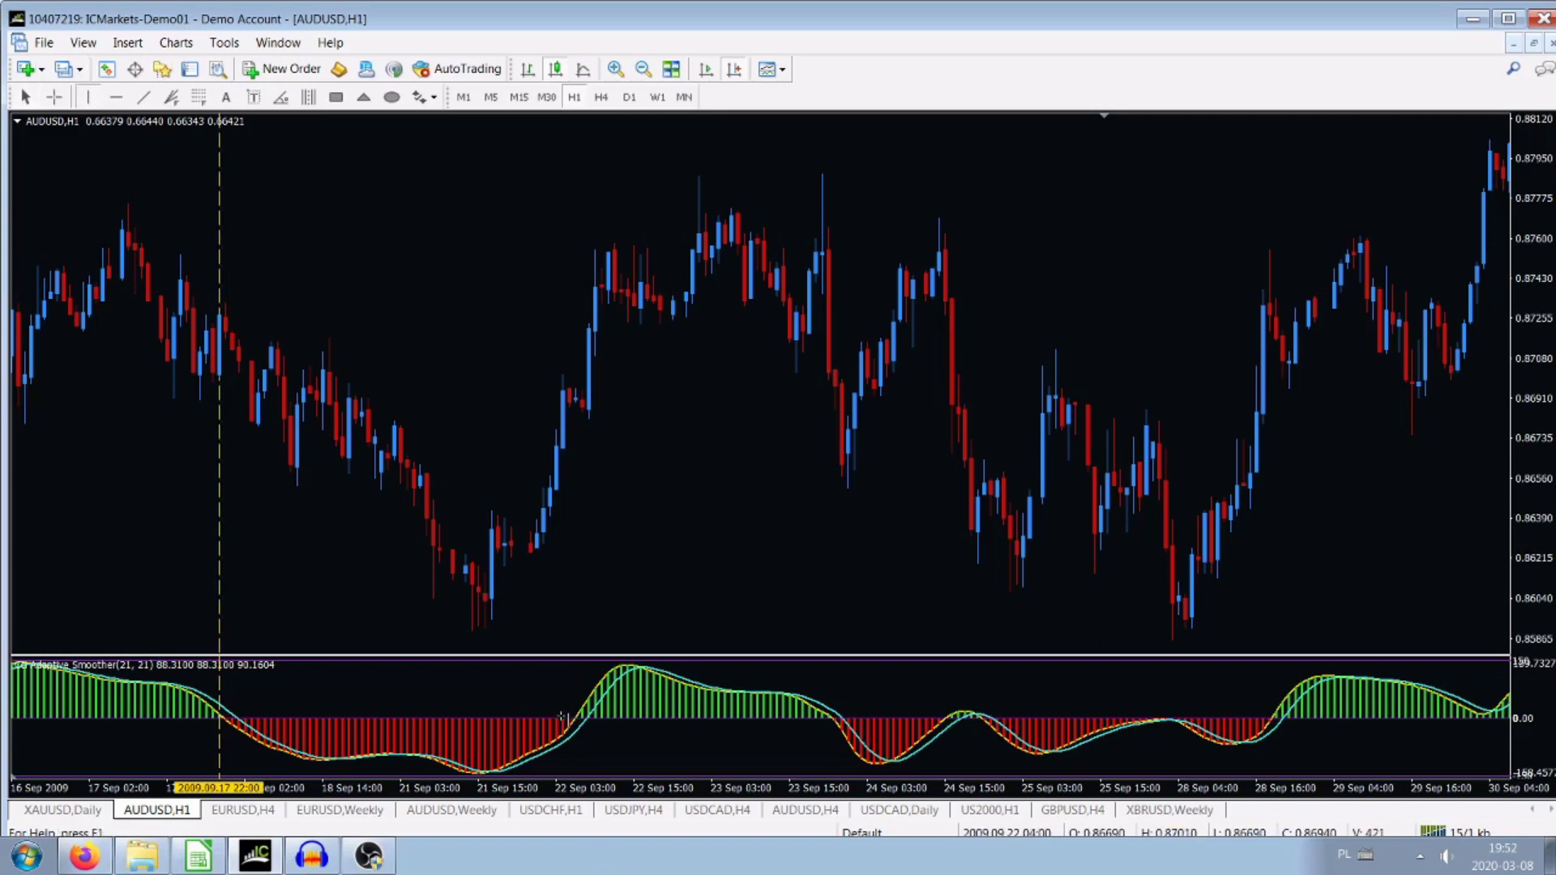
pyautogui.click(575, 610)
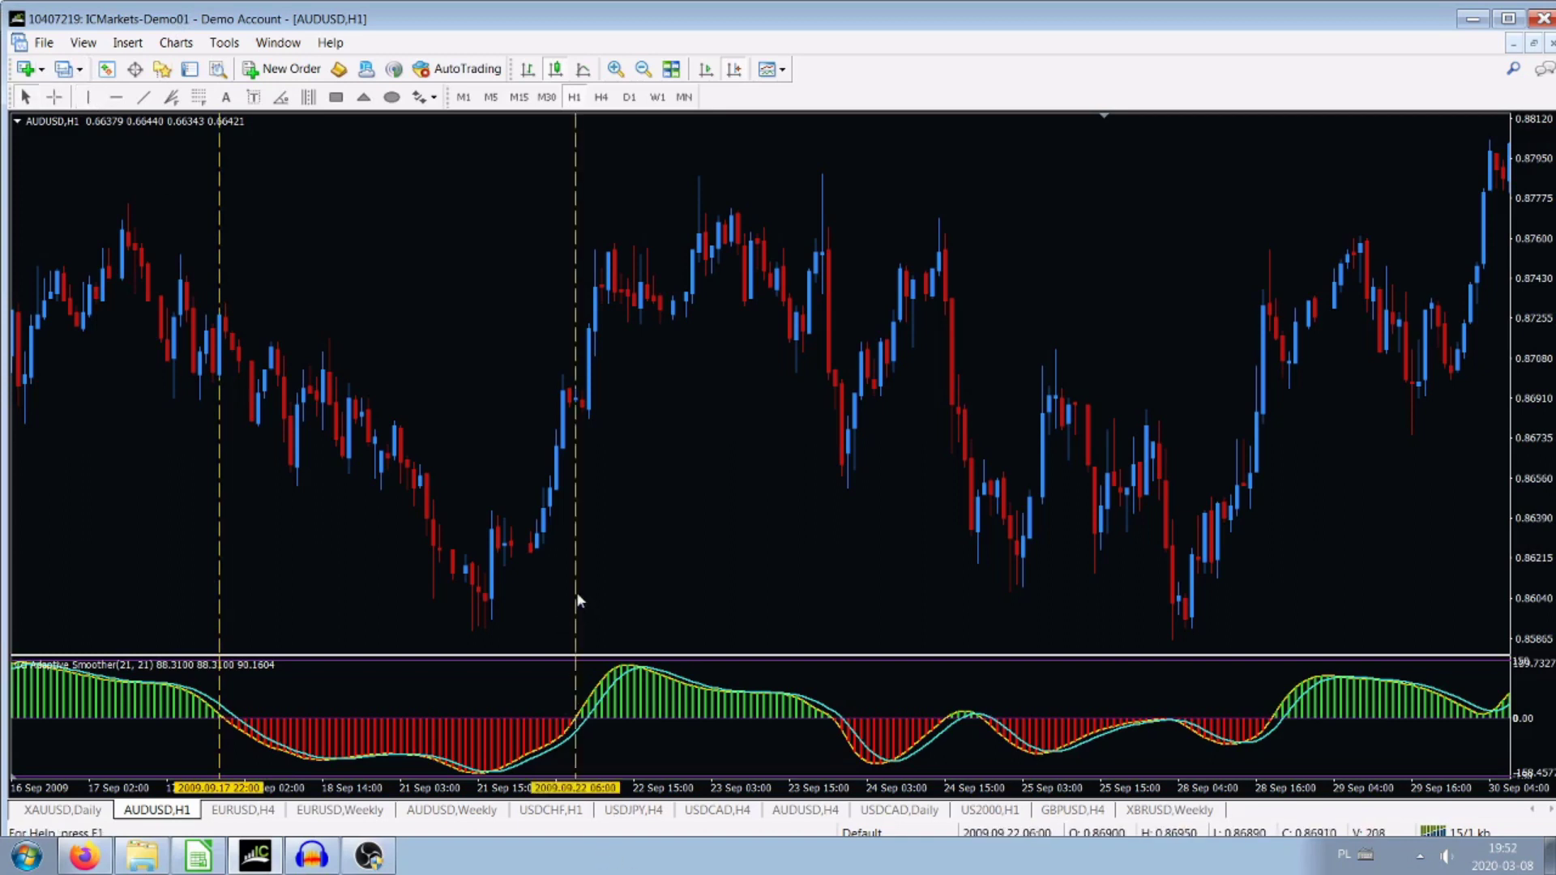
# Step: Draw a trend line across the negative phase and shift it to start at the 22 September high, checking its end with the crosshair
pyautogui.click(143, 96)
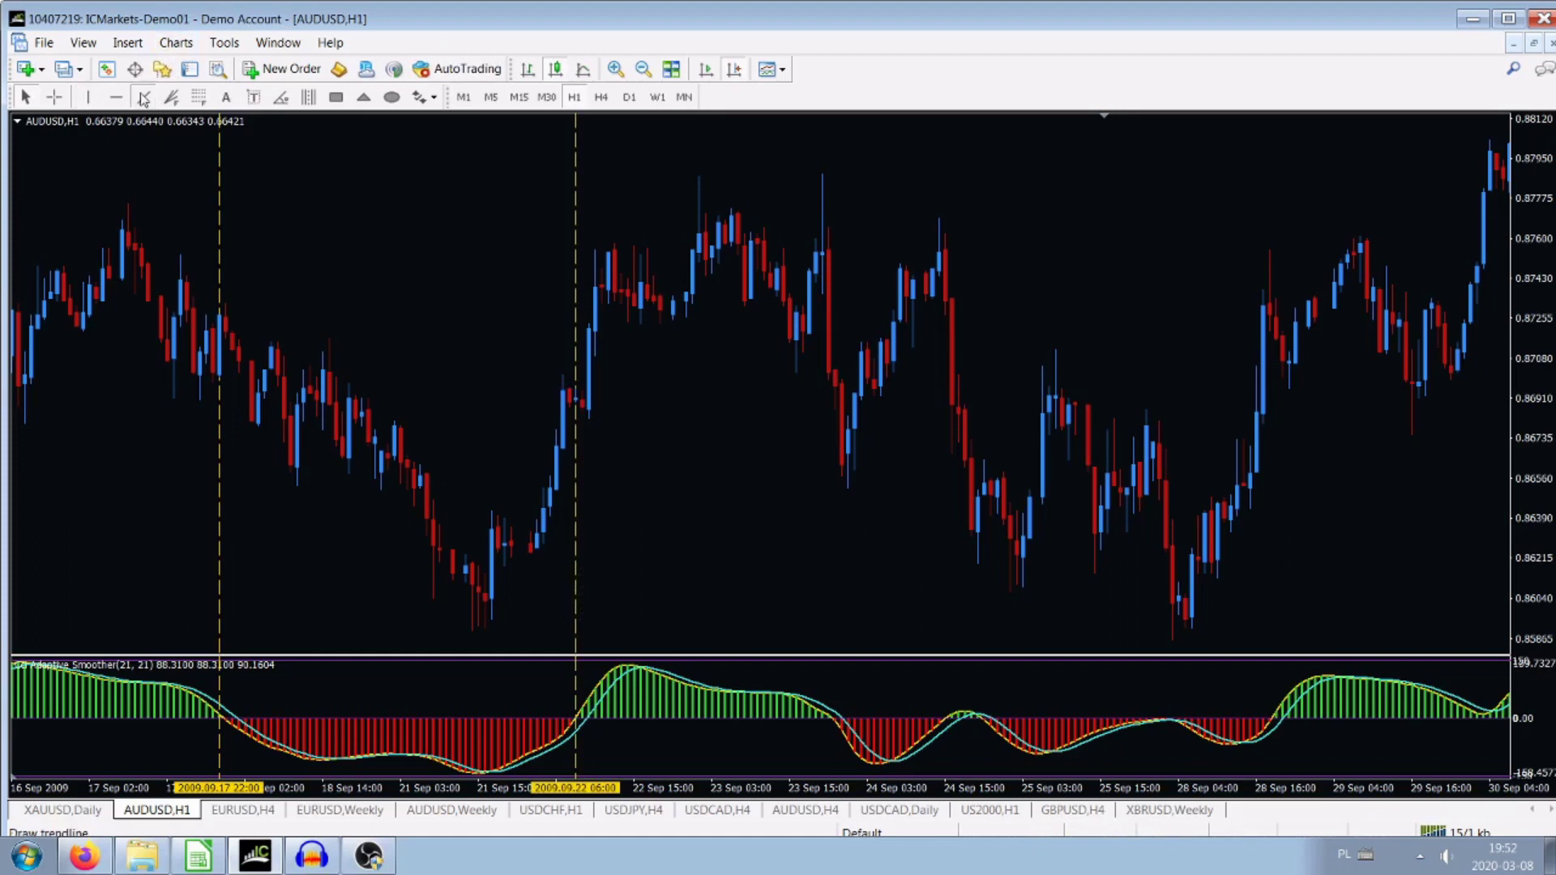
pyautogui.moveTo(219, 172); pyautogui.dragTo(575, 168)
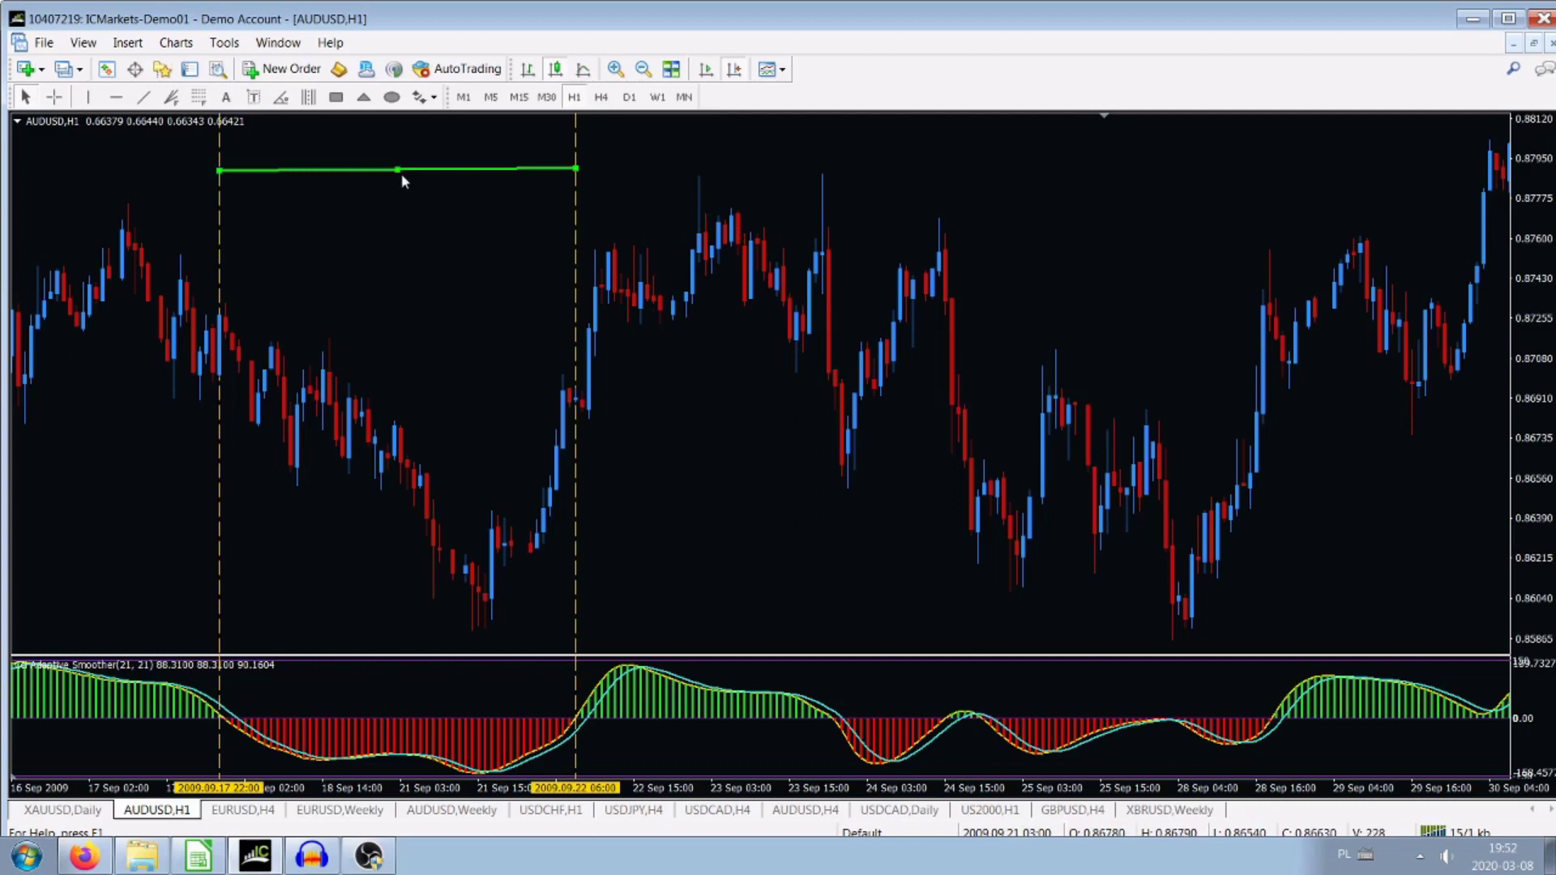
pyautogui.moveTo(397, 174); pyautogui.dragTo(878, 178)
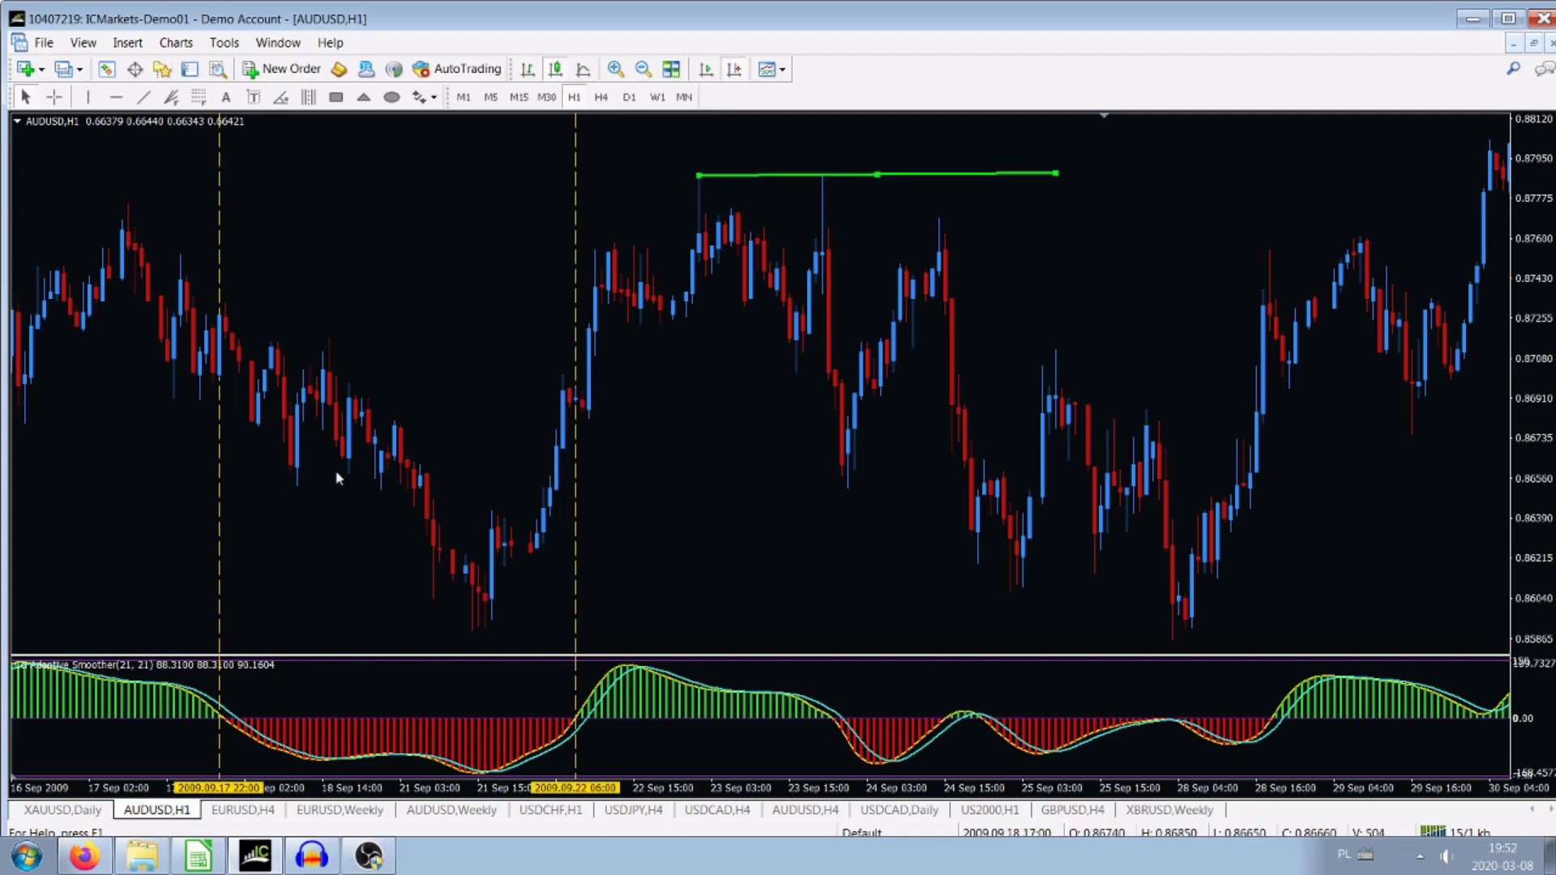
pyautogui.click(54, 97)
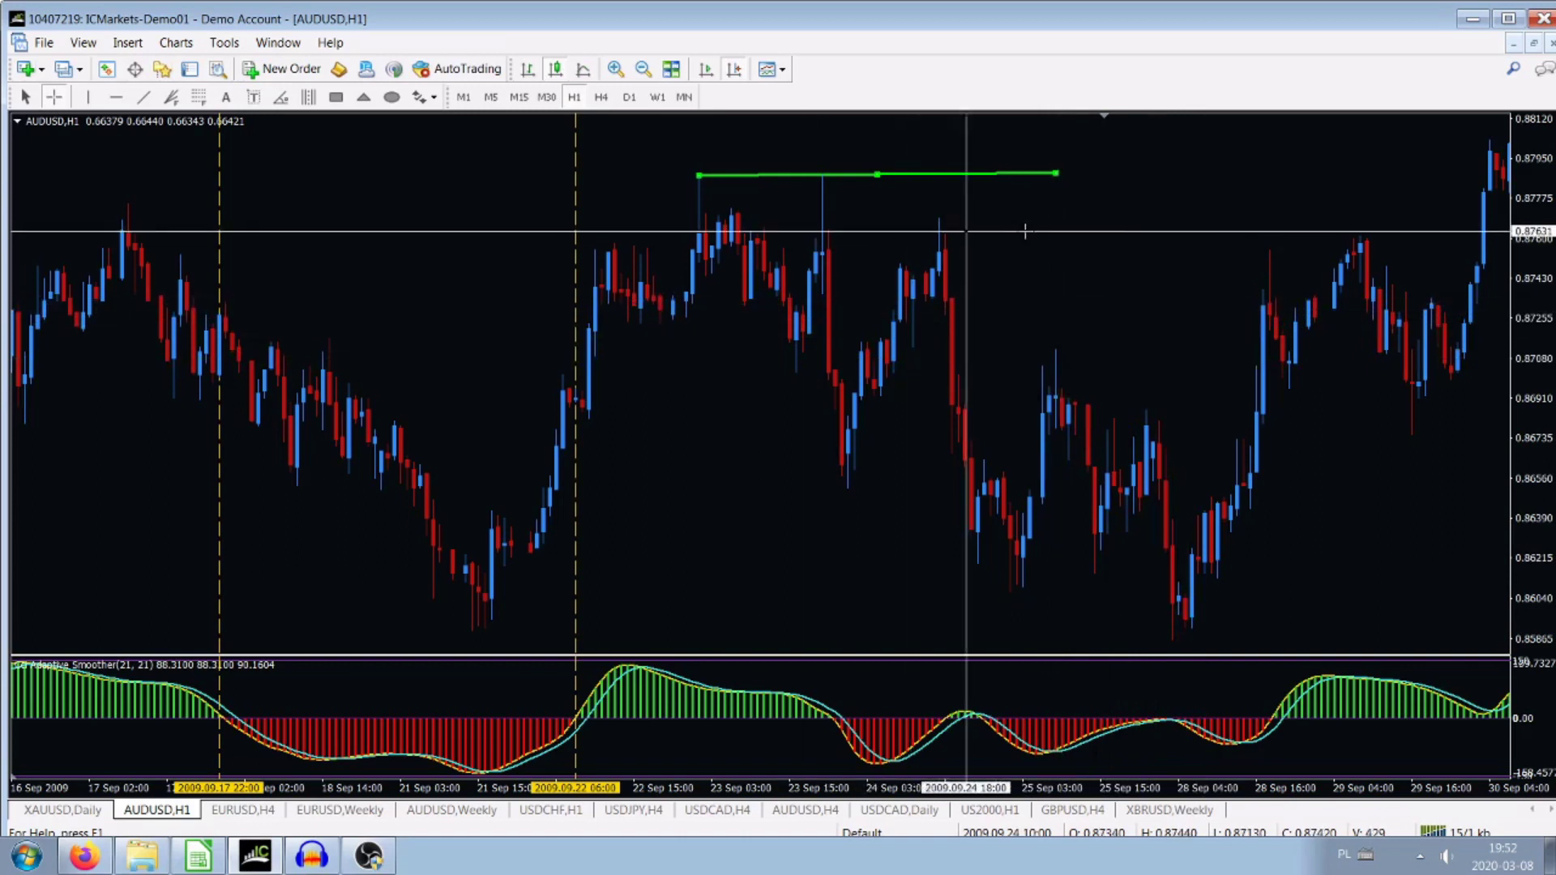
# Step: Mark the negative indicator phase in February 2020 with vertical lines at 2020.02.06 17:00 and 2020.02.10 15:00
pyautogui.press('End')
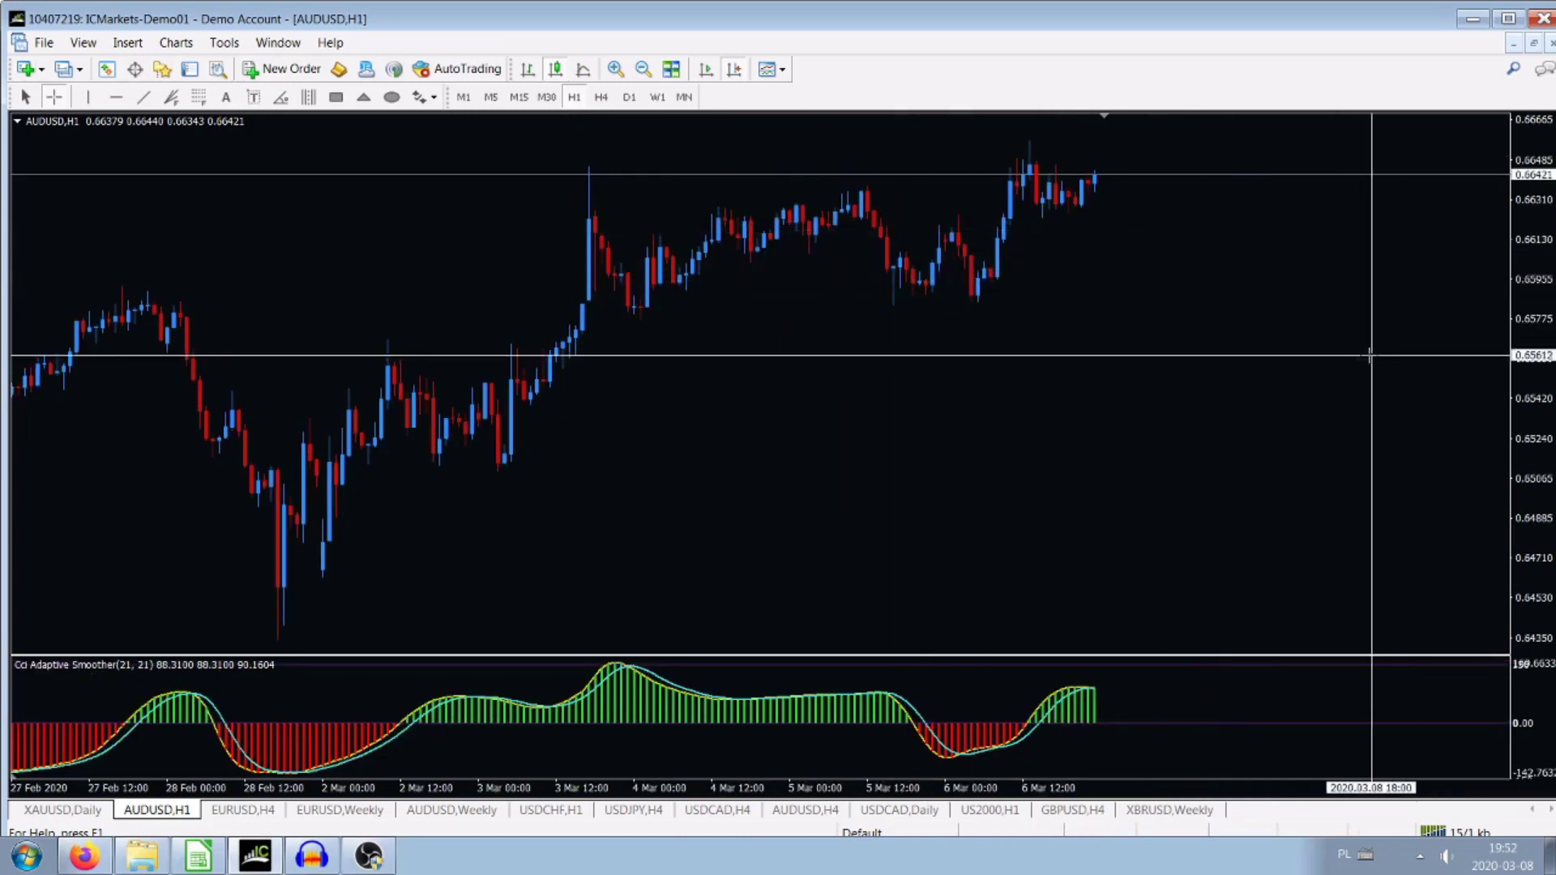
pyautogui.press('Escape')
pyautogui.scroll(10, 1060, 337)
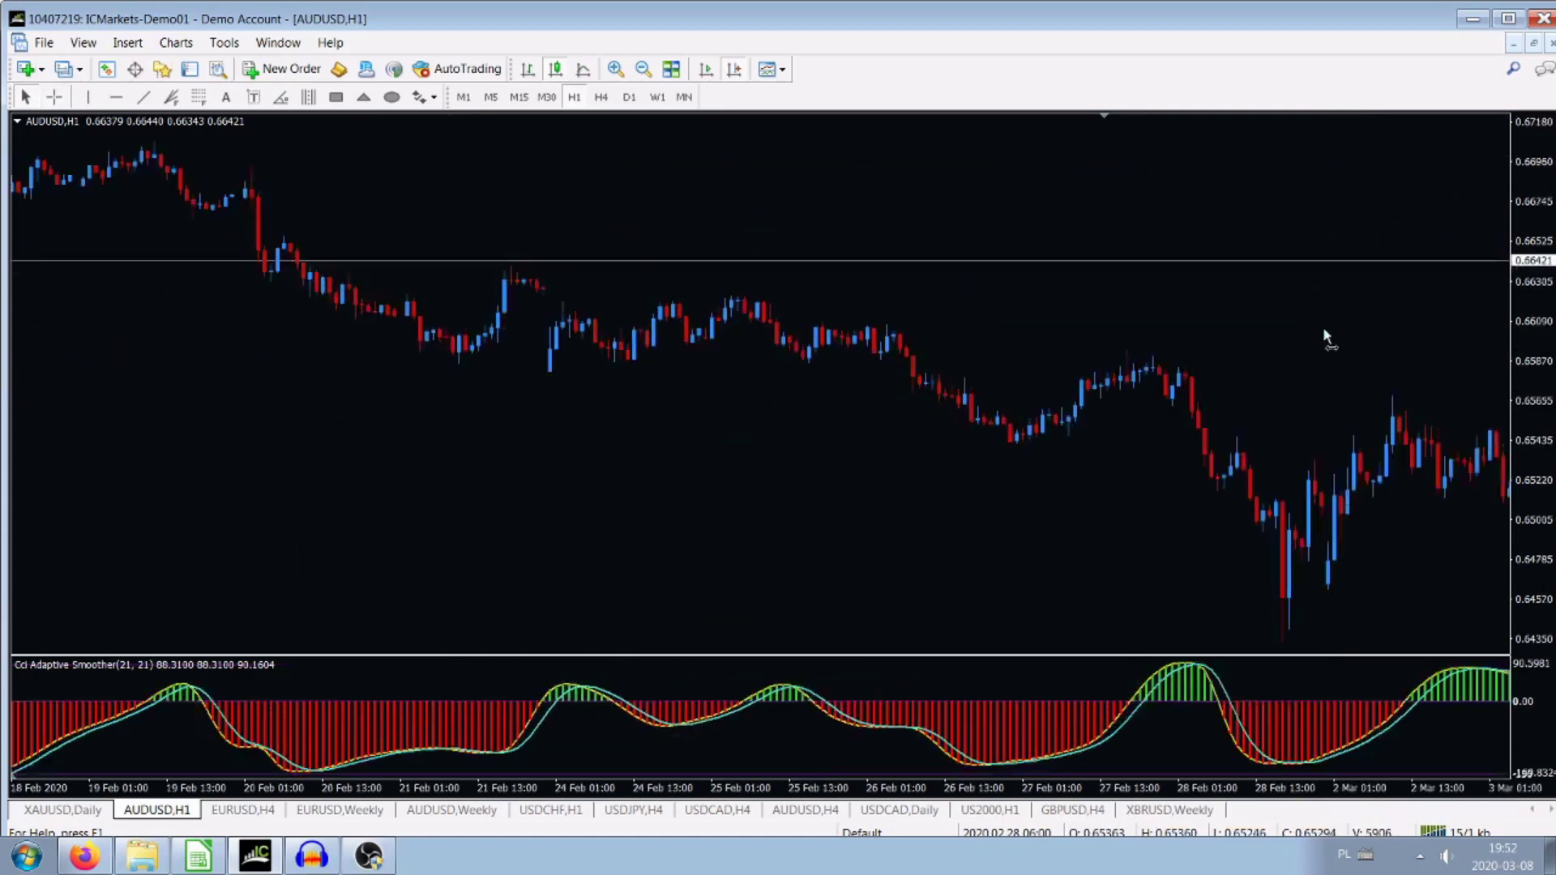
pyautogui.scroll(8, 415, 399)
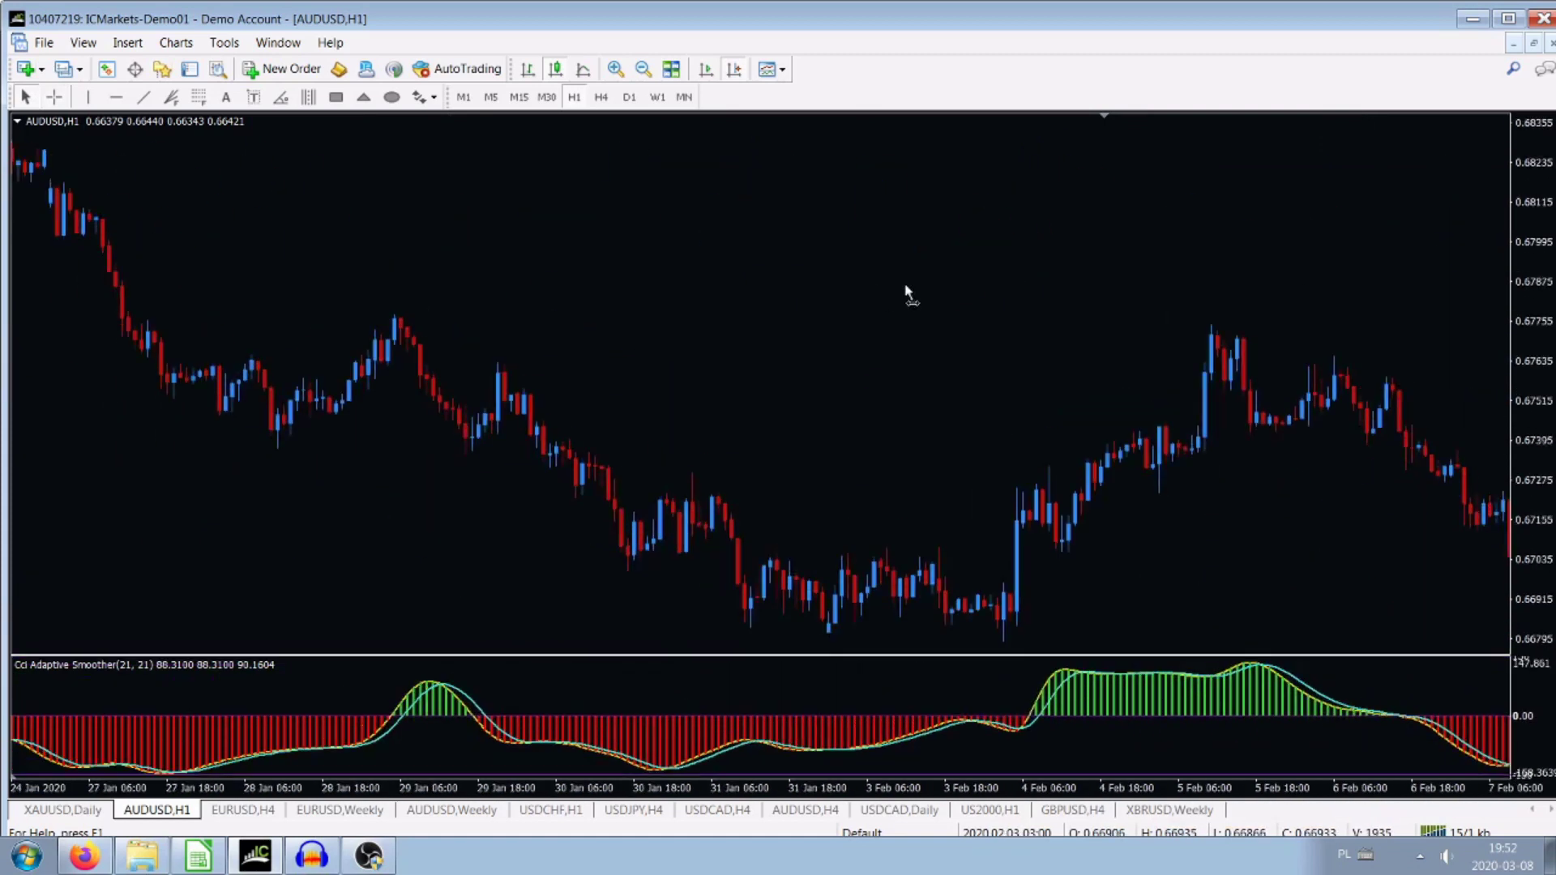
pyautogui.scroll(1, 147, 234)
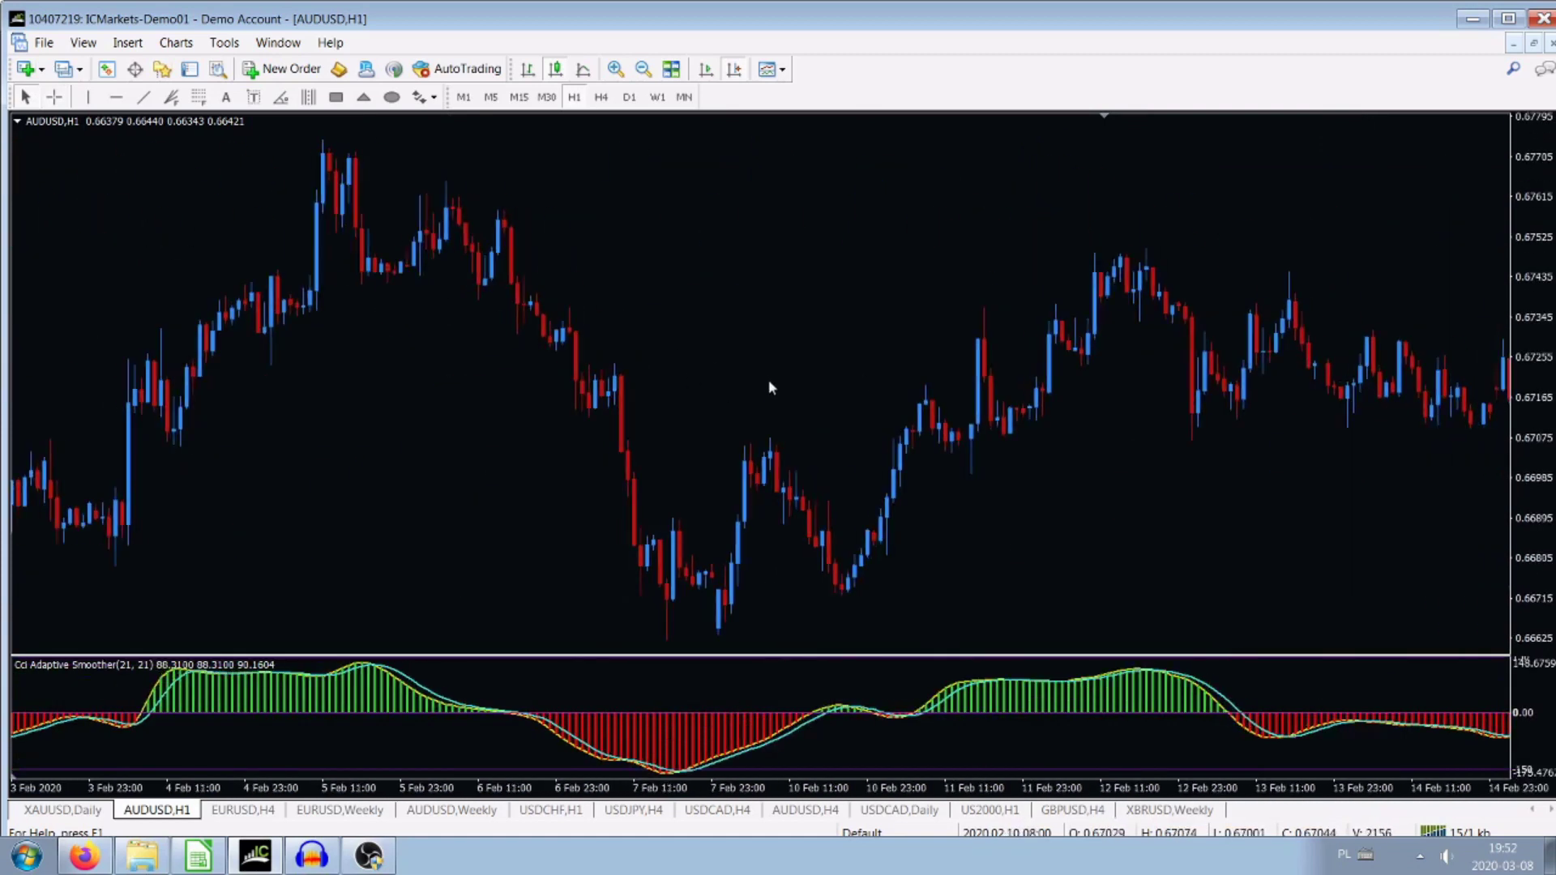
pyautogui.scroll(-4, 771, 389)
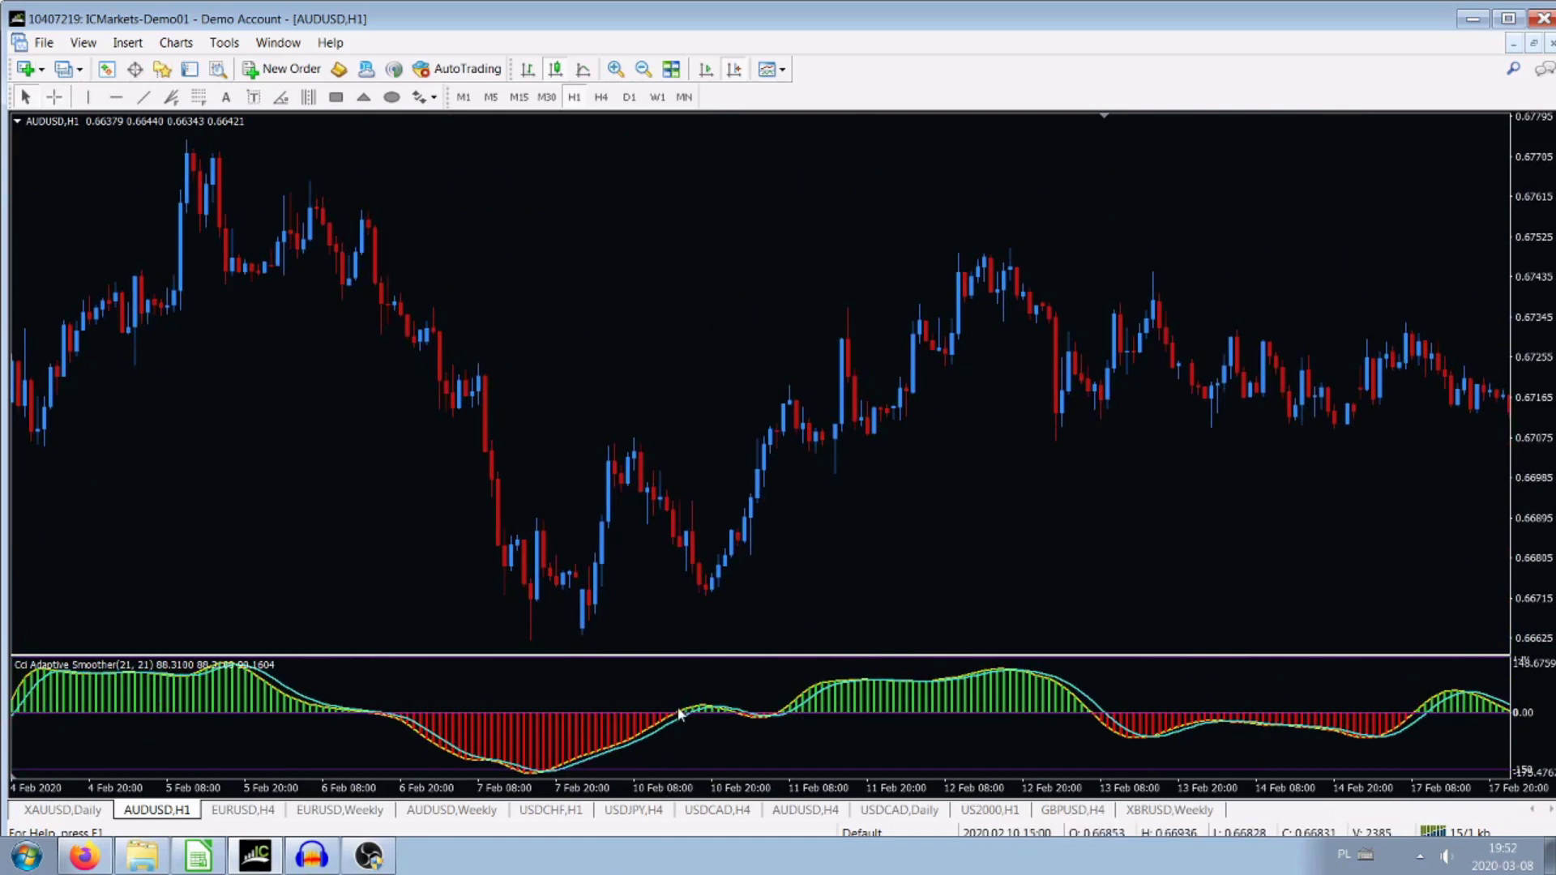
pyautogui.click(88, 97)
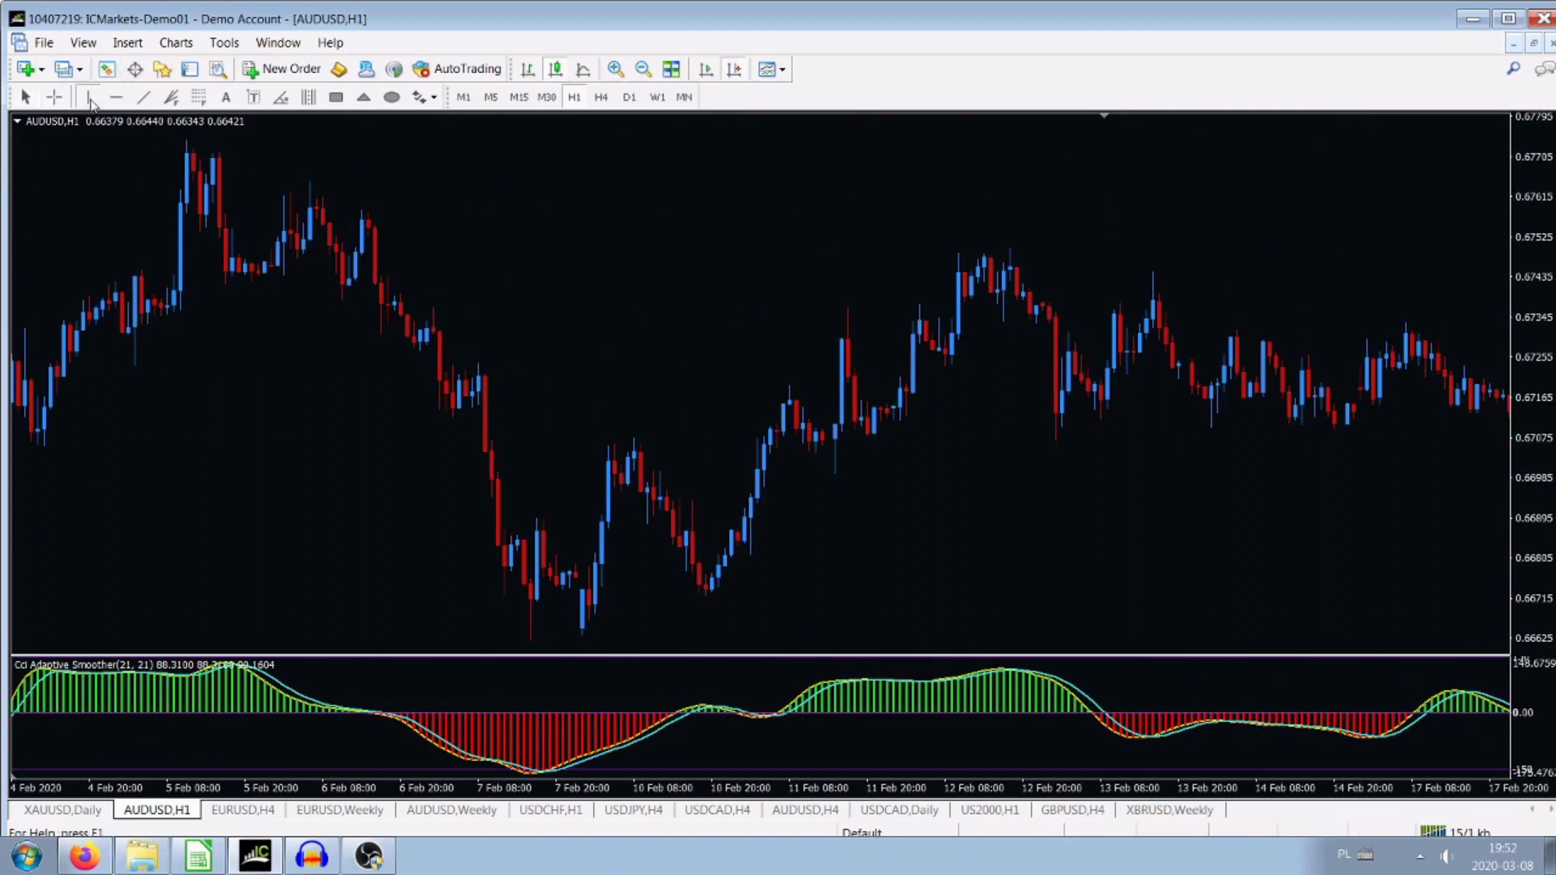
pyautogui.click(381, 616)
pyautogui.click(91, 98)
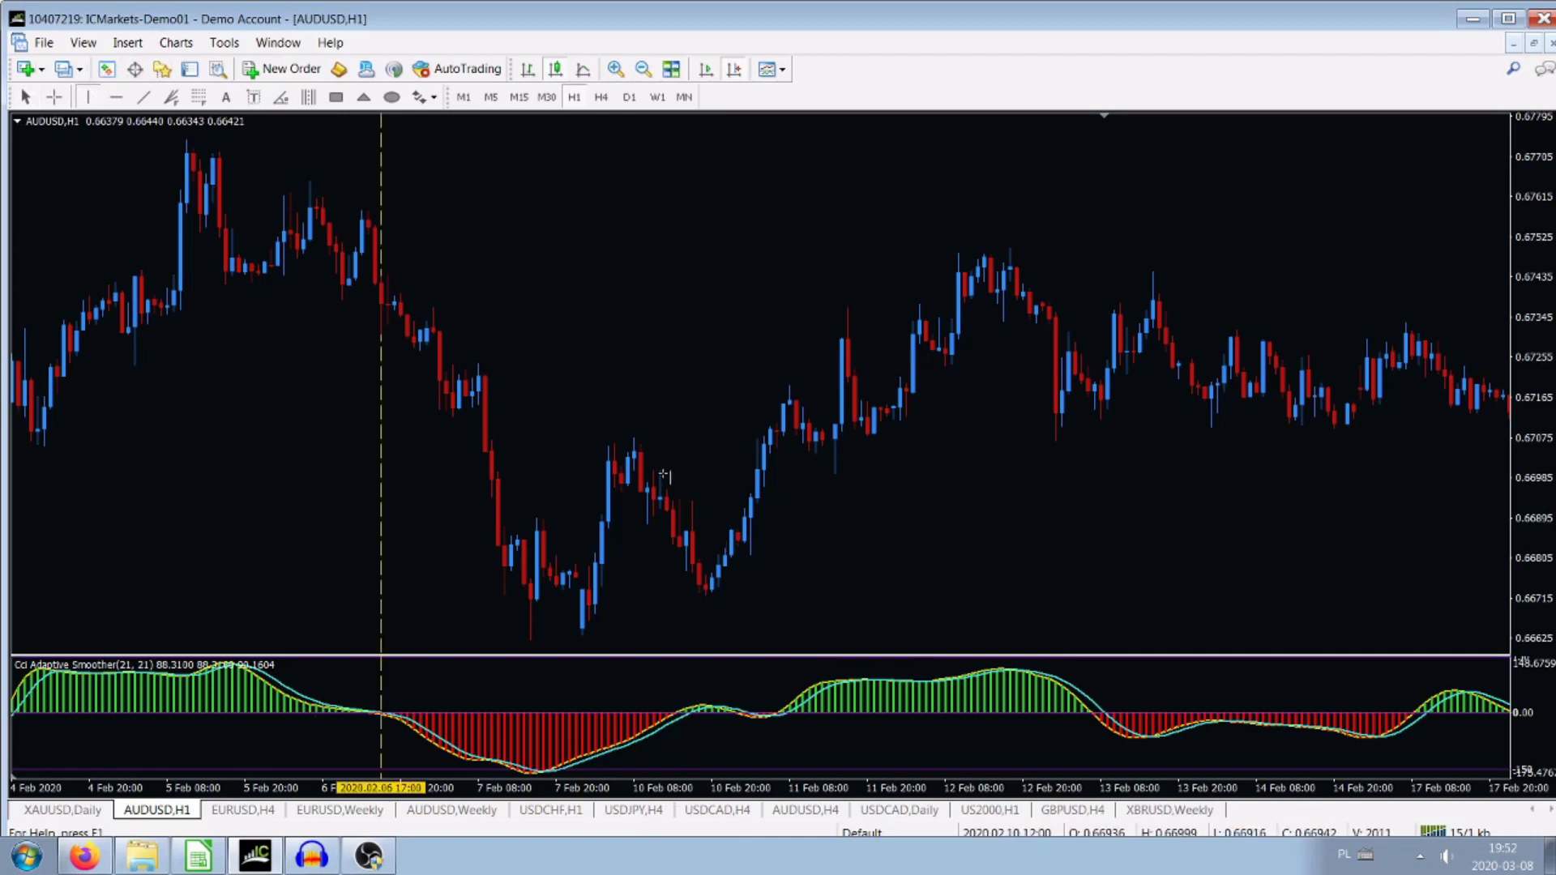
pyautogui.click(685, 630)
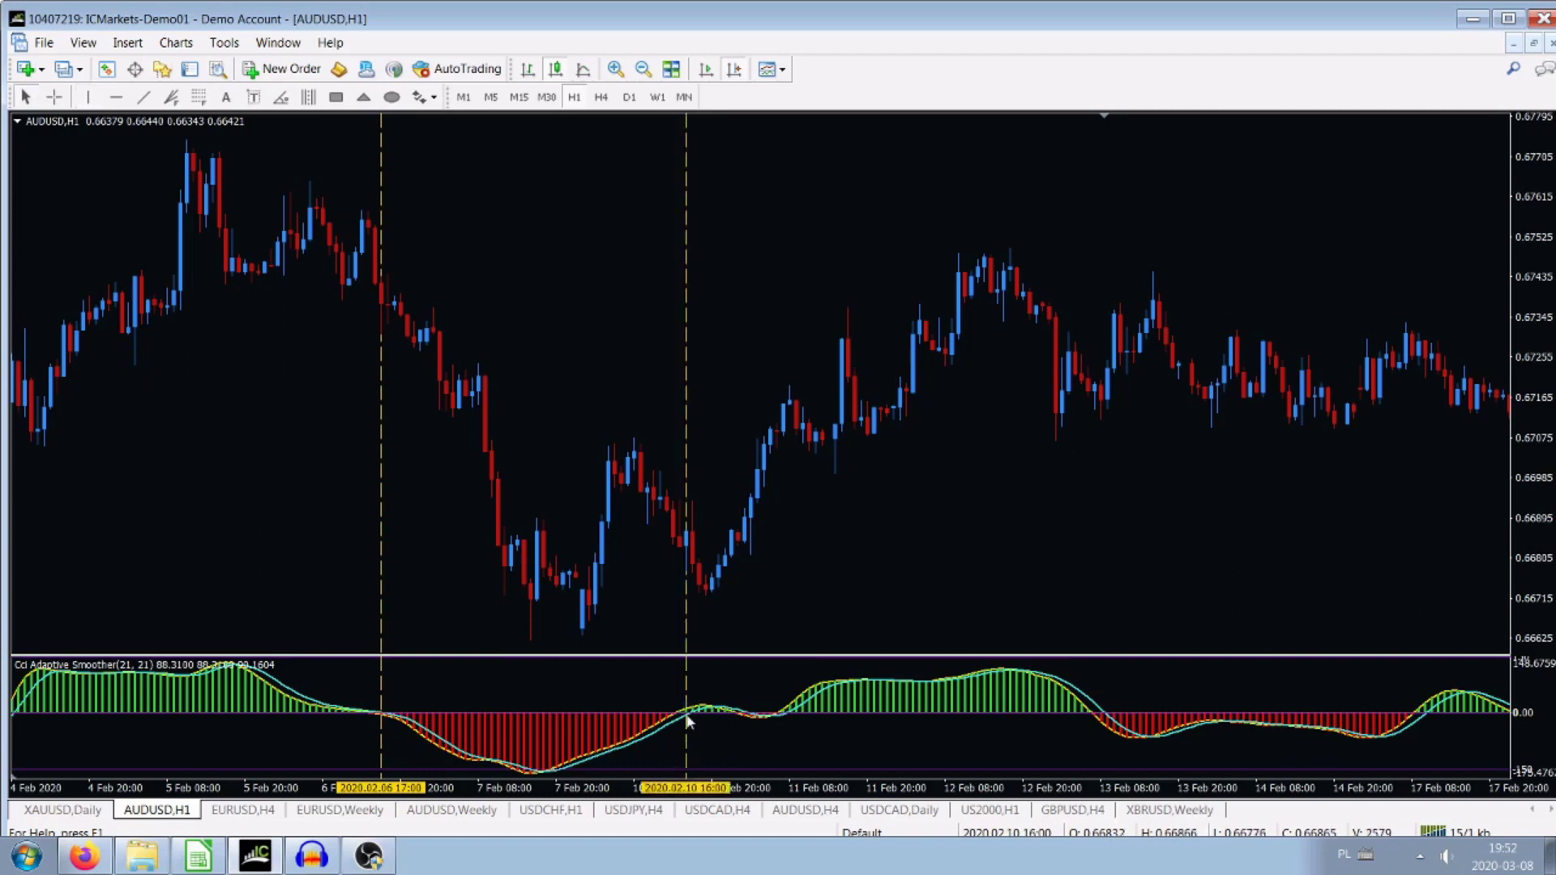
pyautogui.moveTo(685, 597); pyautogui.dragTo(681, 597)
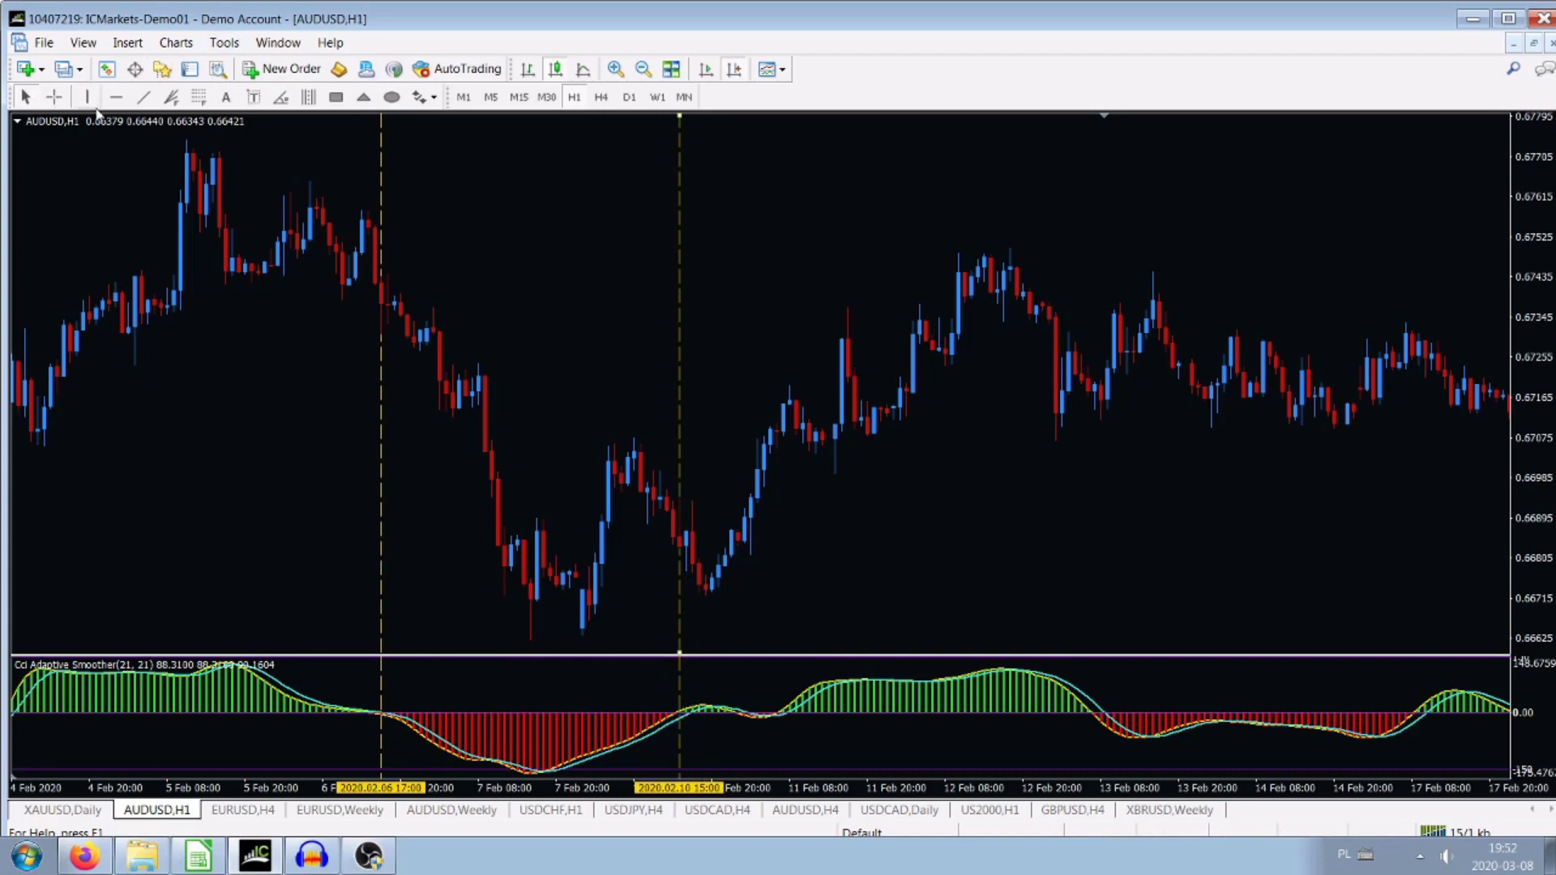
# Step: Draw a trend line between the February vertical lines and shift it to start at the 10 February low, checking its end with the crosshair
pyautogui.click(143, 99)
pyautogui.moveTo(382, 171); pyautogui.dragTo(679, 171)
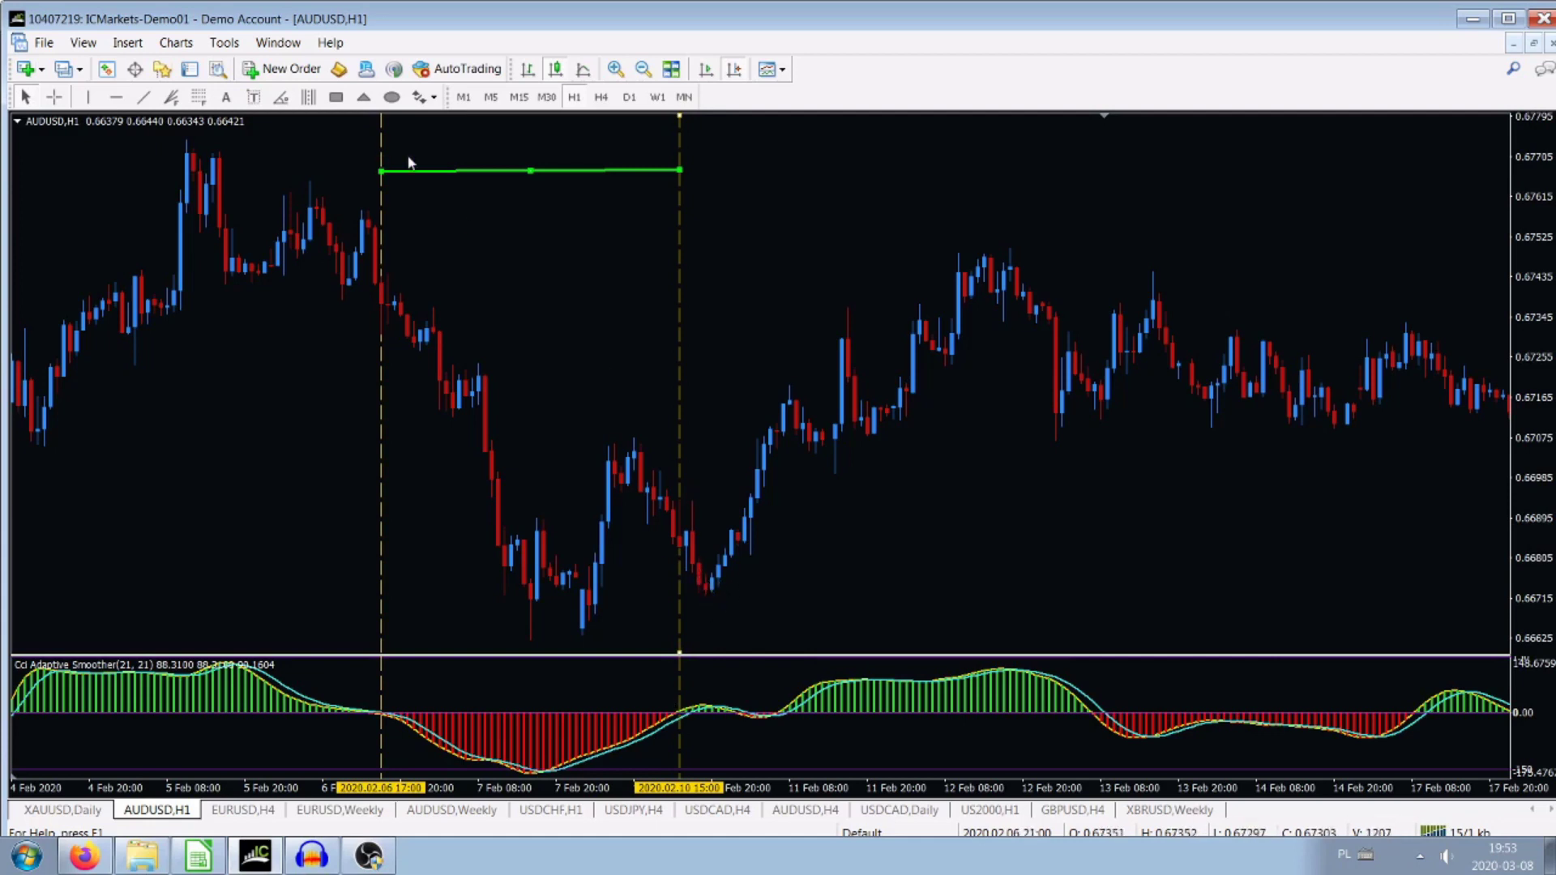
pyautogui.moveTo(532, 174); pyautogui.dragTo(858, 599)
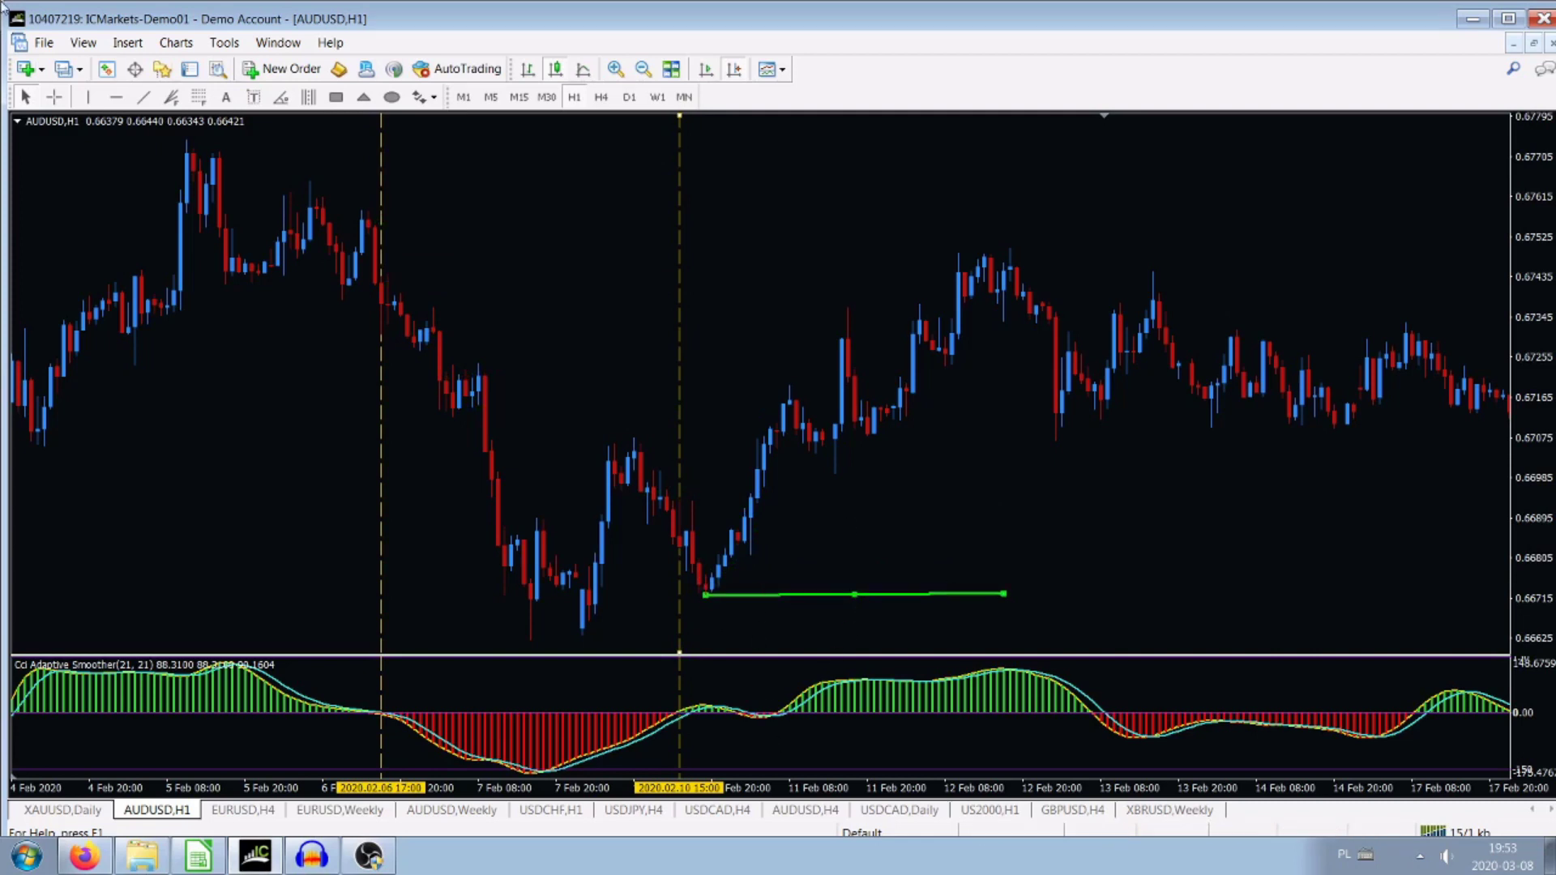
pyautogui.click(54, 98)
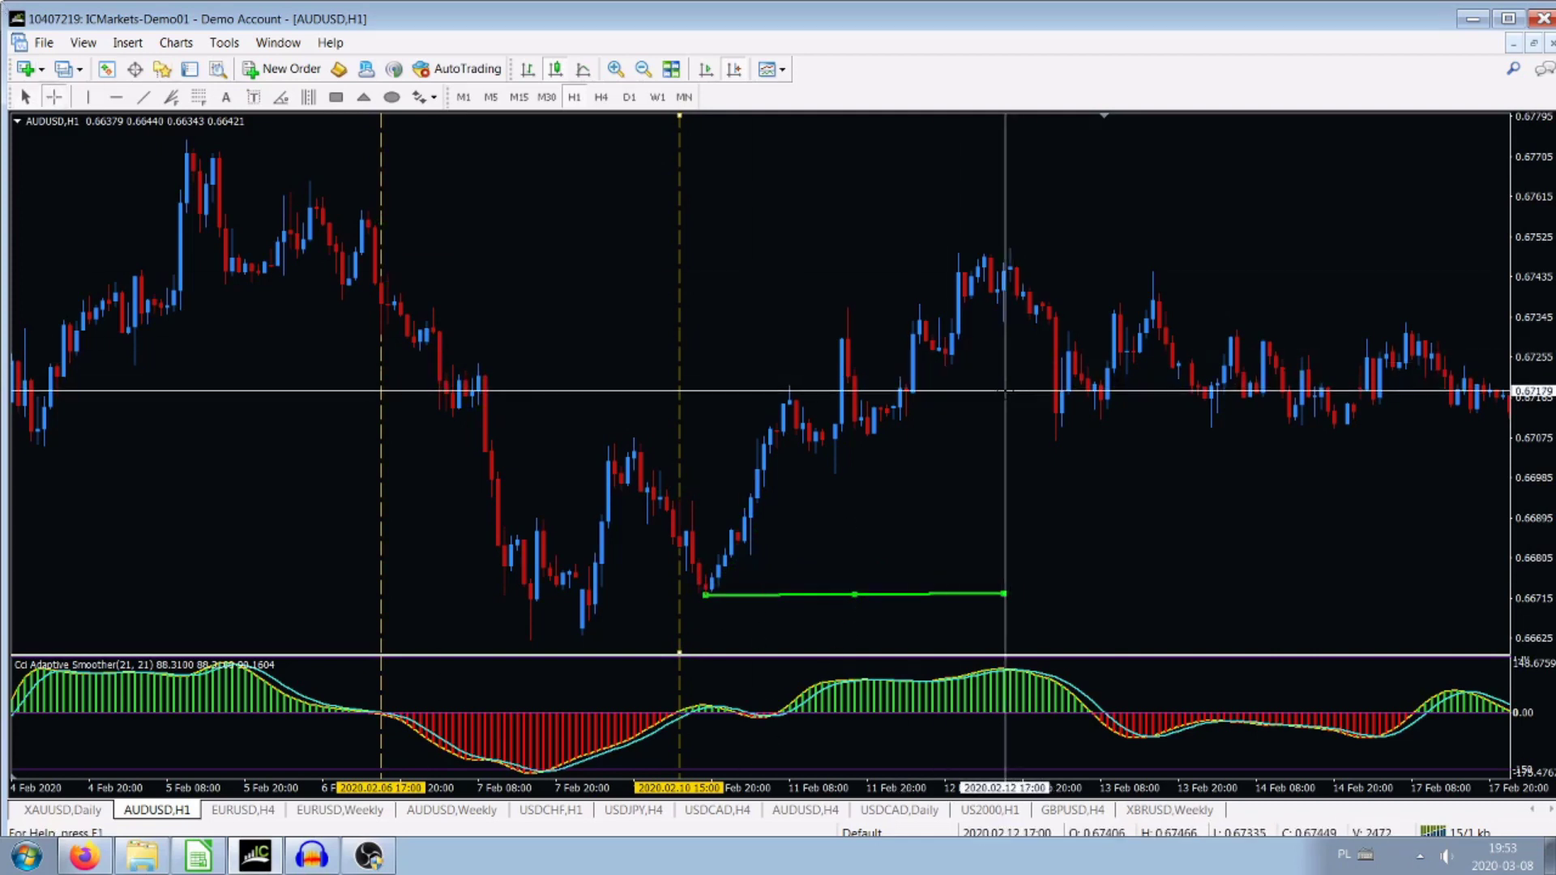
pyautogui.click(1003, 395)
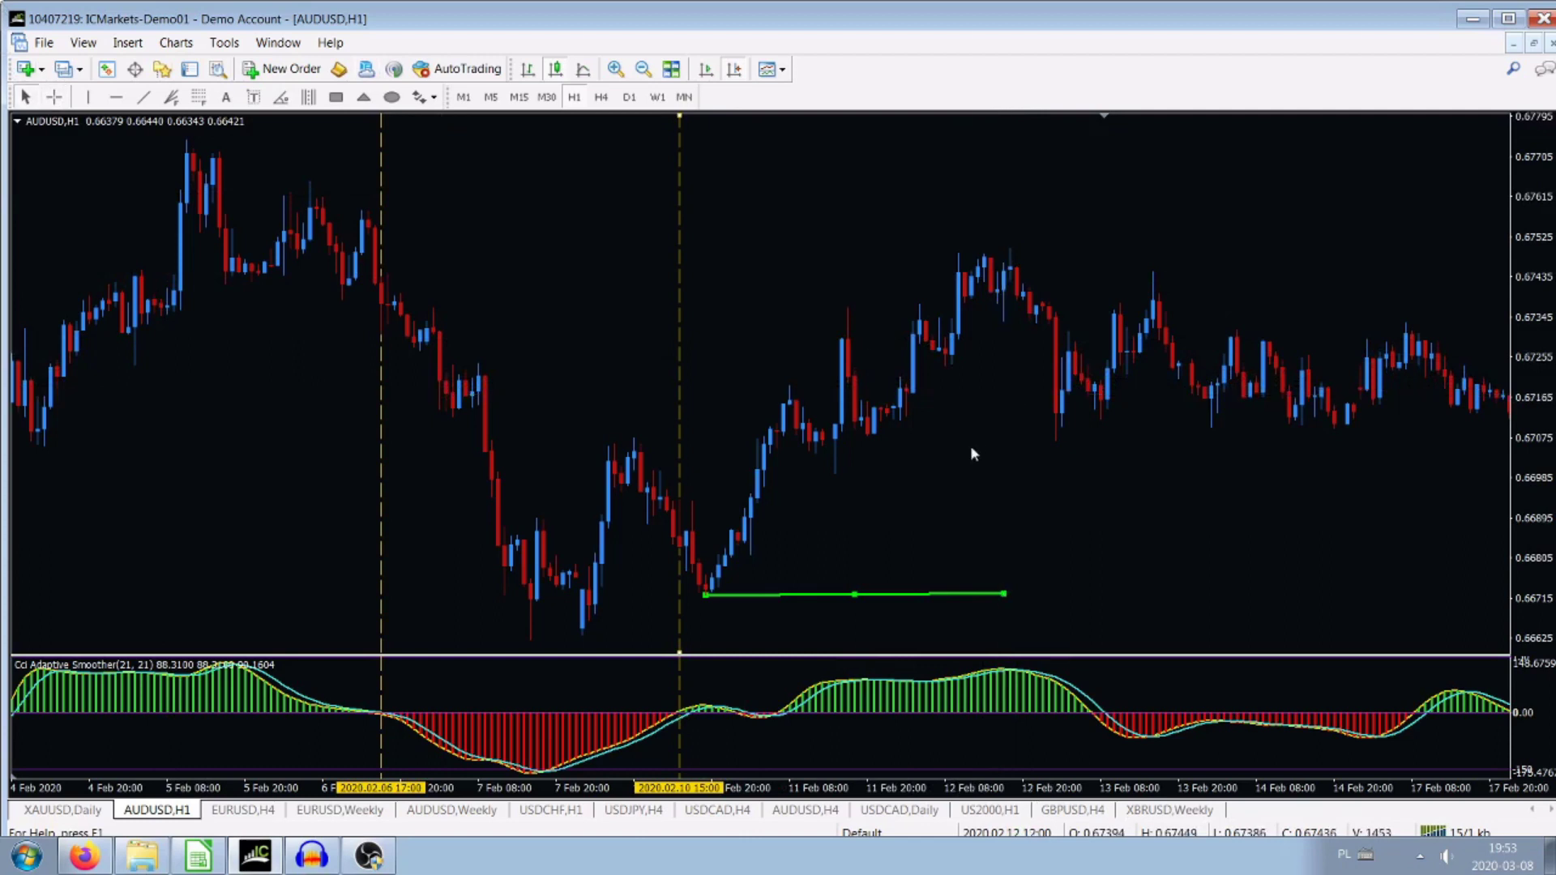
# Step: Mark the positive indicator phase in March 2020 with vertical lines at 2020.03.02 12:00 and 2020.03.05 19:00
pyautogui.scroll(-15, 1010, 420)
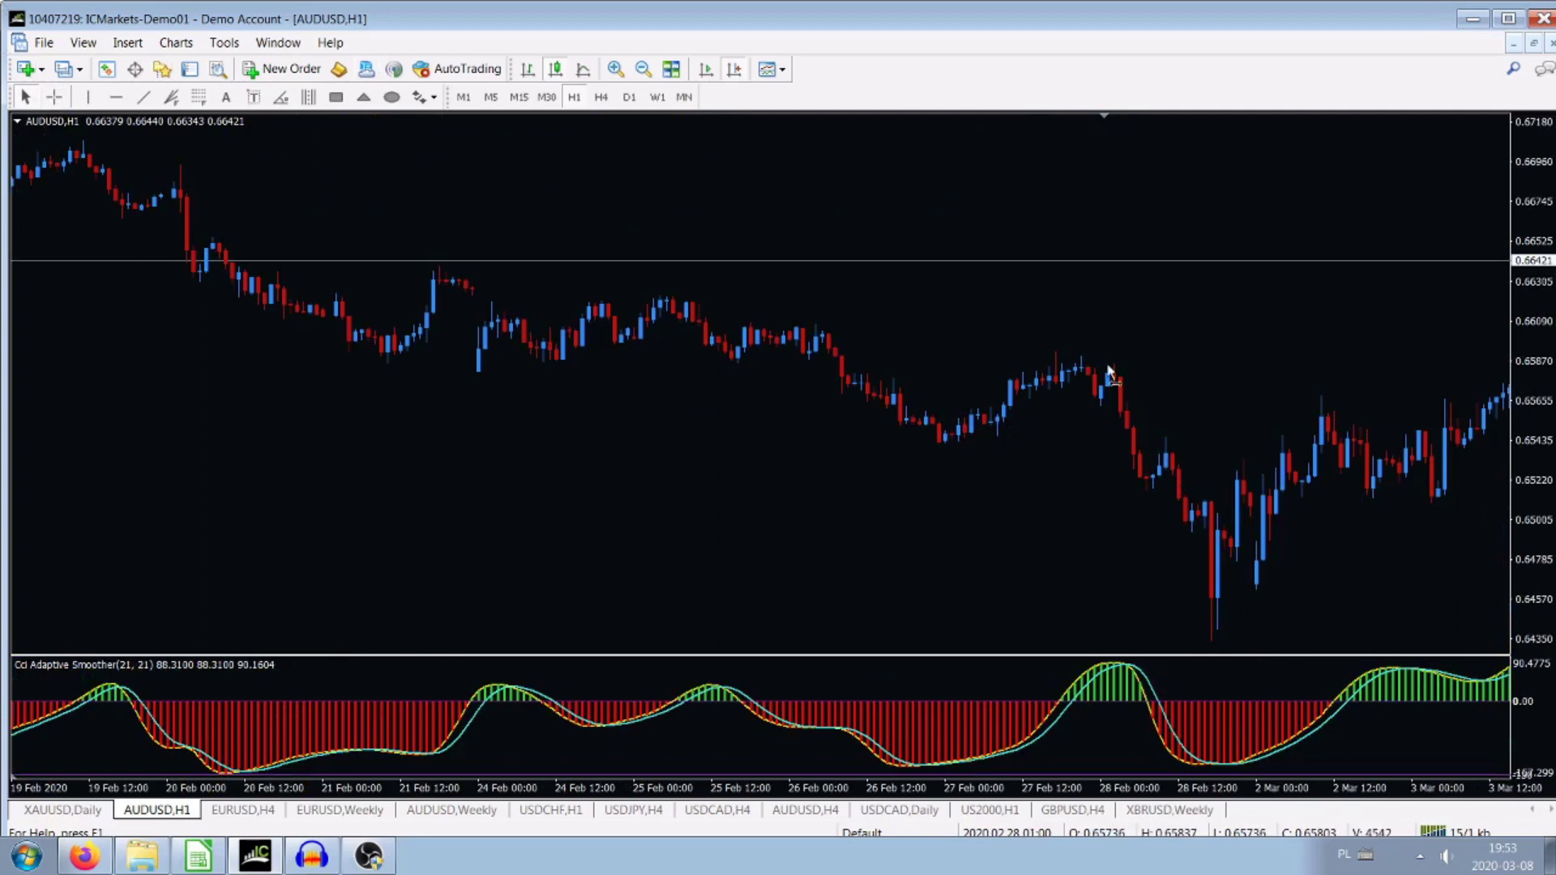
pyautogui.scroll(-5, 610, 405)
pyautogui.scroll(-3, 583, 382)
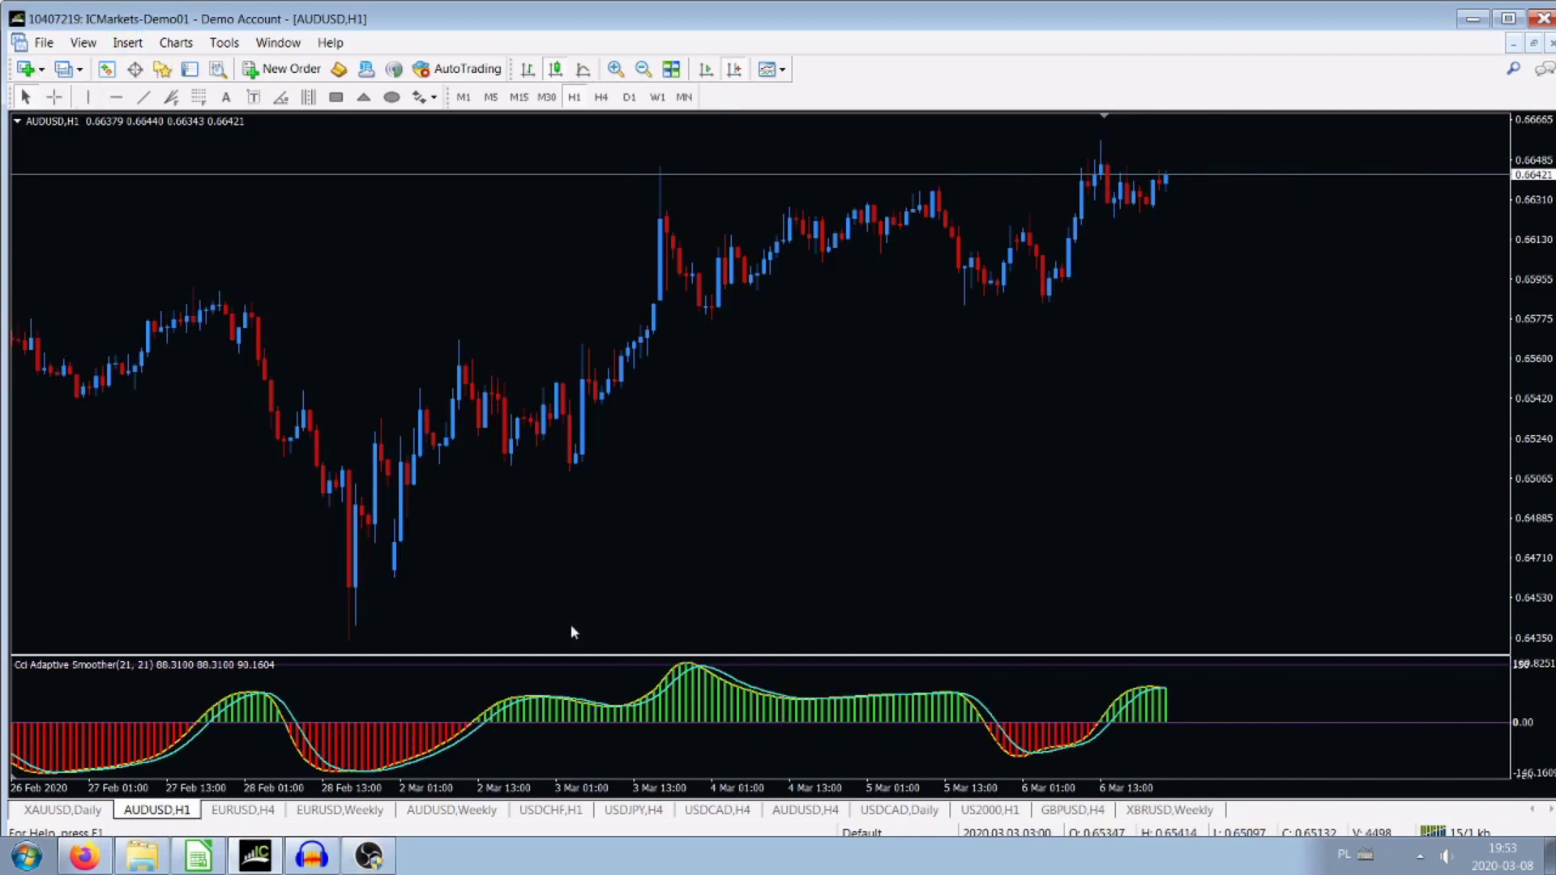
pyautogui.click(88, 96)
pyautogui.click(466, 620)
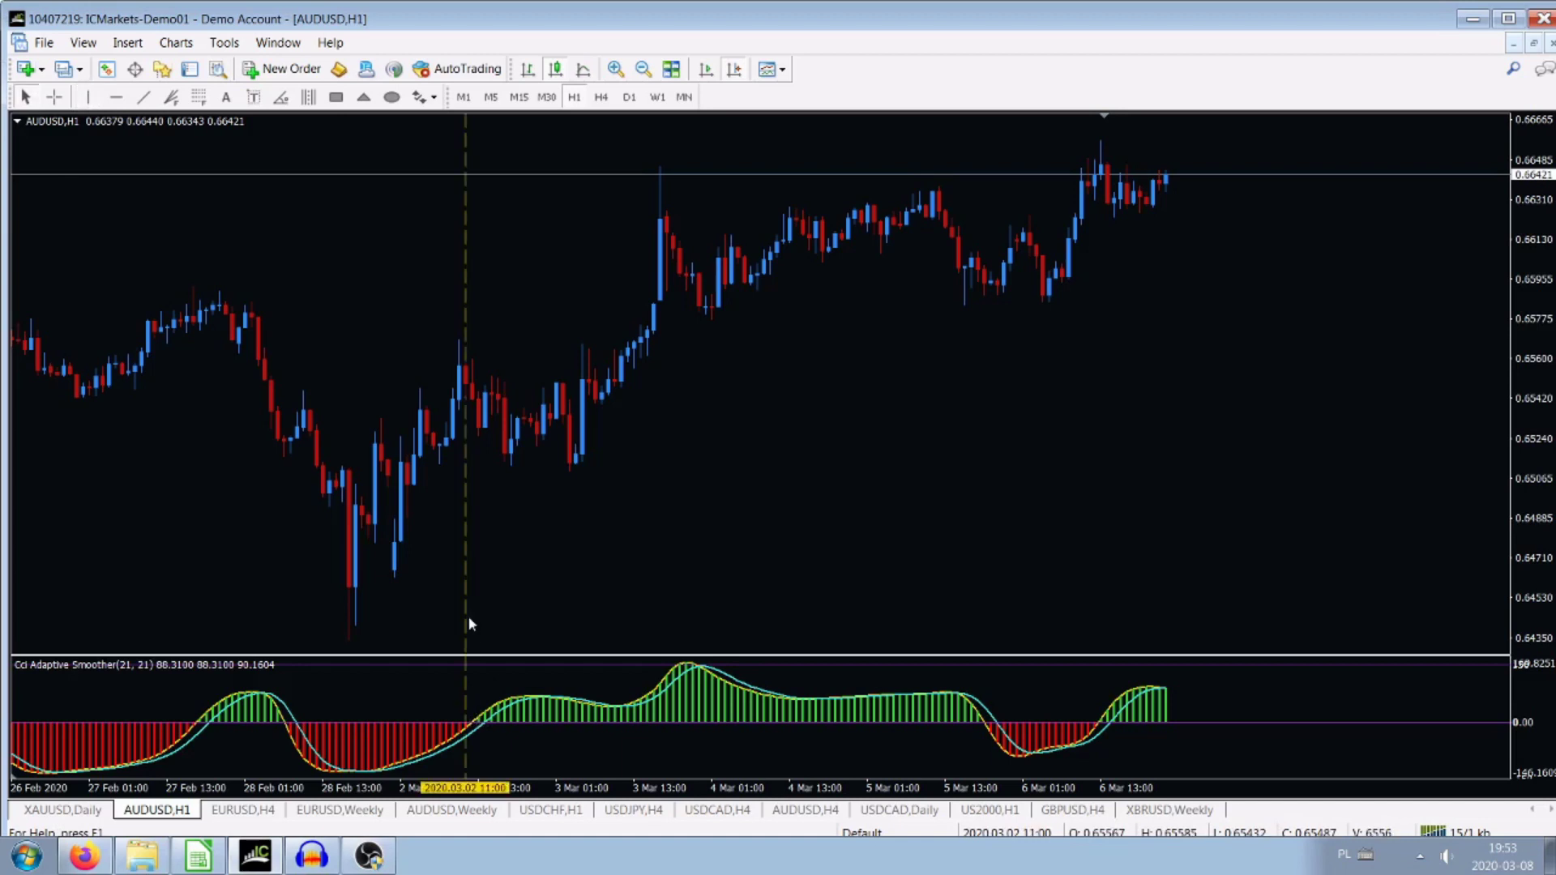
pyautogui.moveTo(466, 558); pyautogui.dragTo(470, 560)
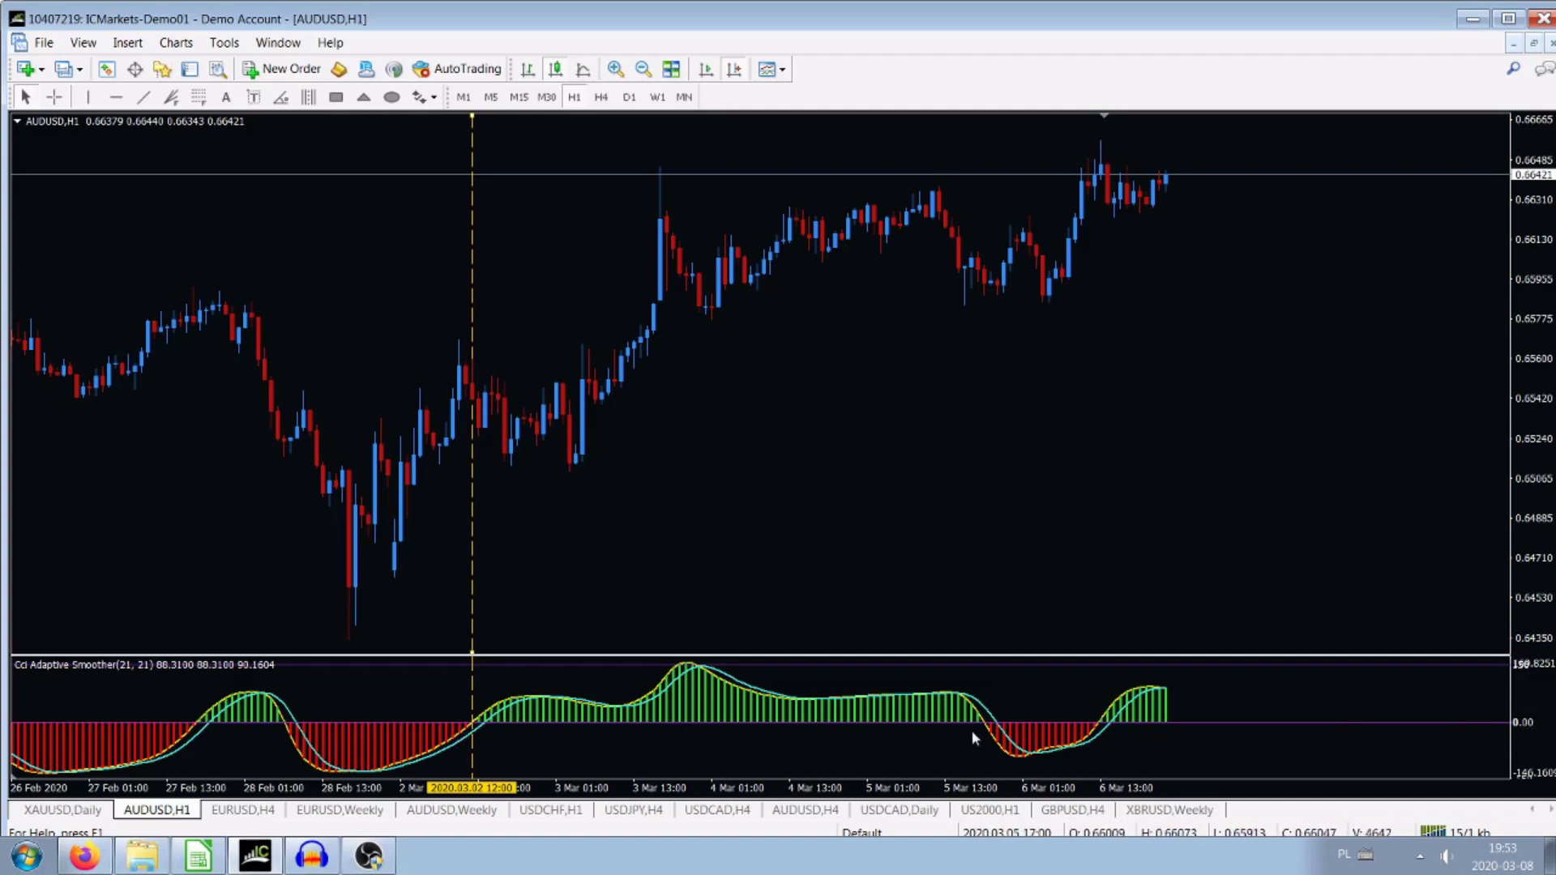
pyautogui.click(88, 97)
pyautogui.click(977, 627)
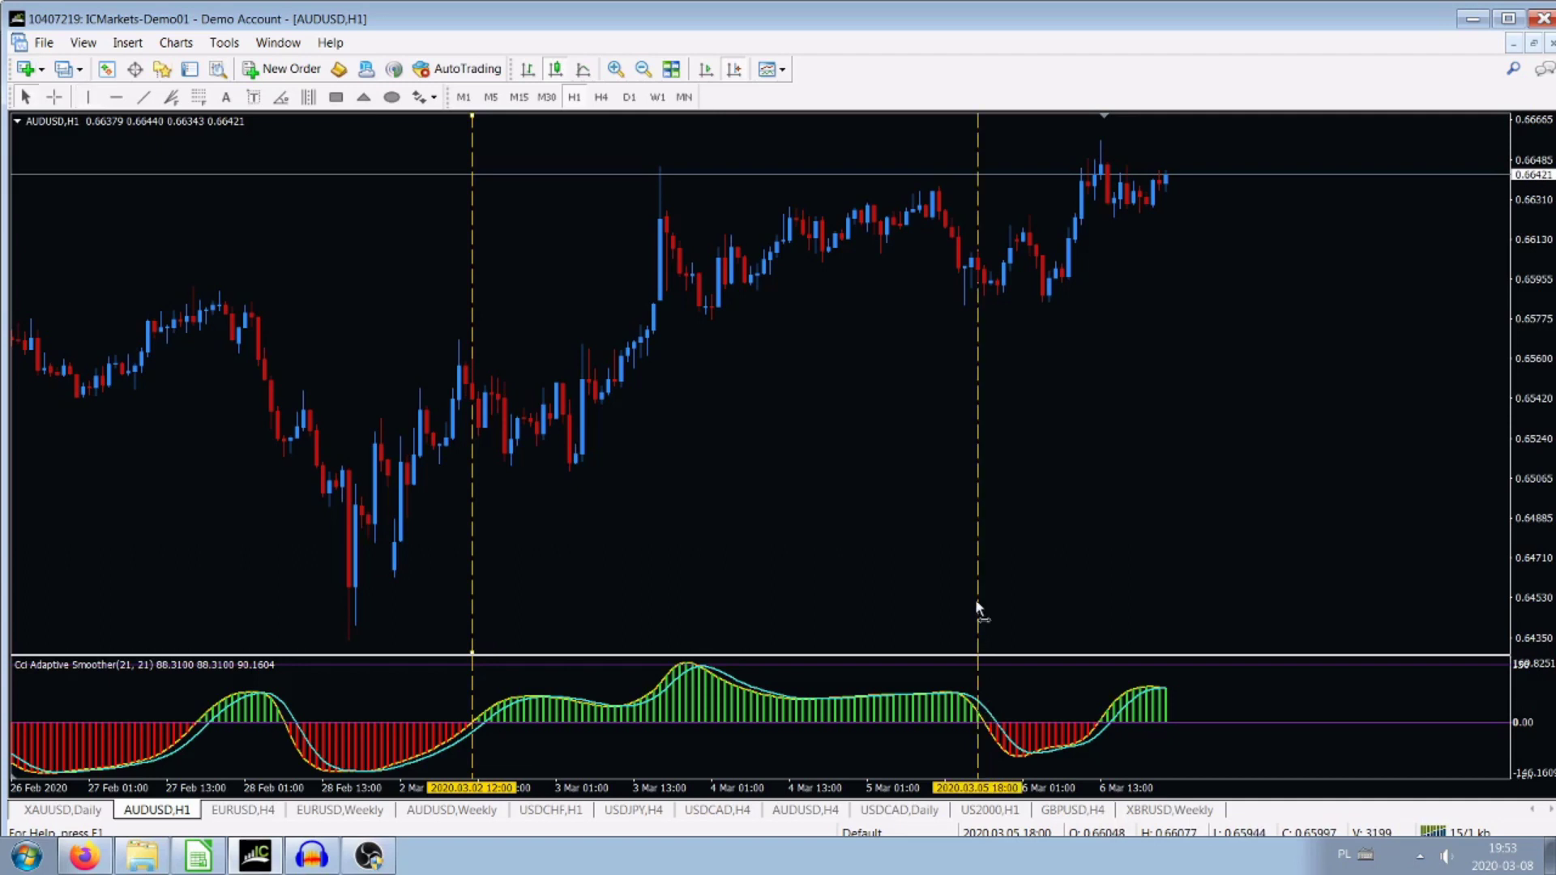
pyautogui.moveTo(980, 609); pyautogui.dragTo(986, 605)
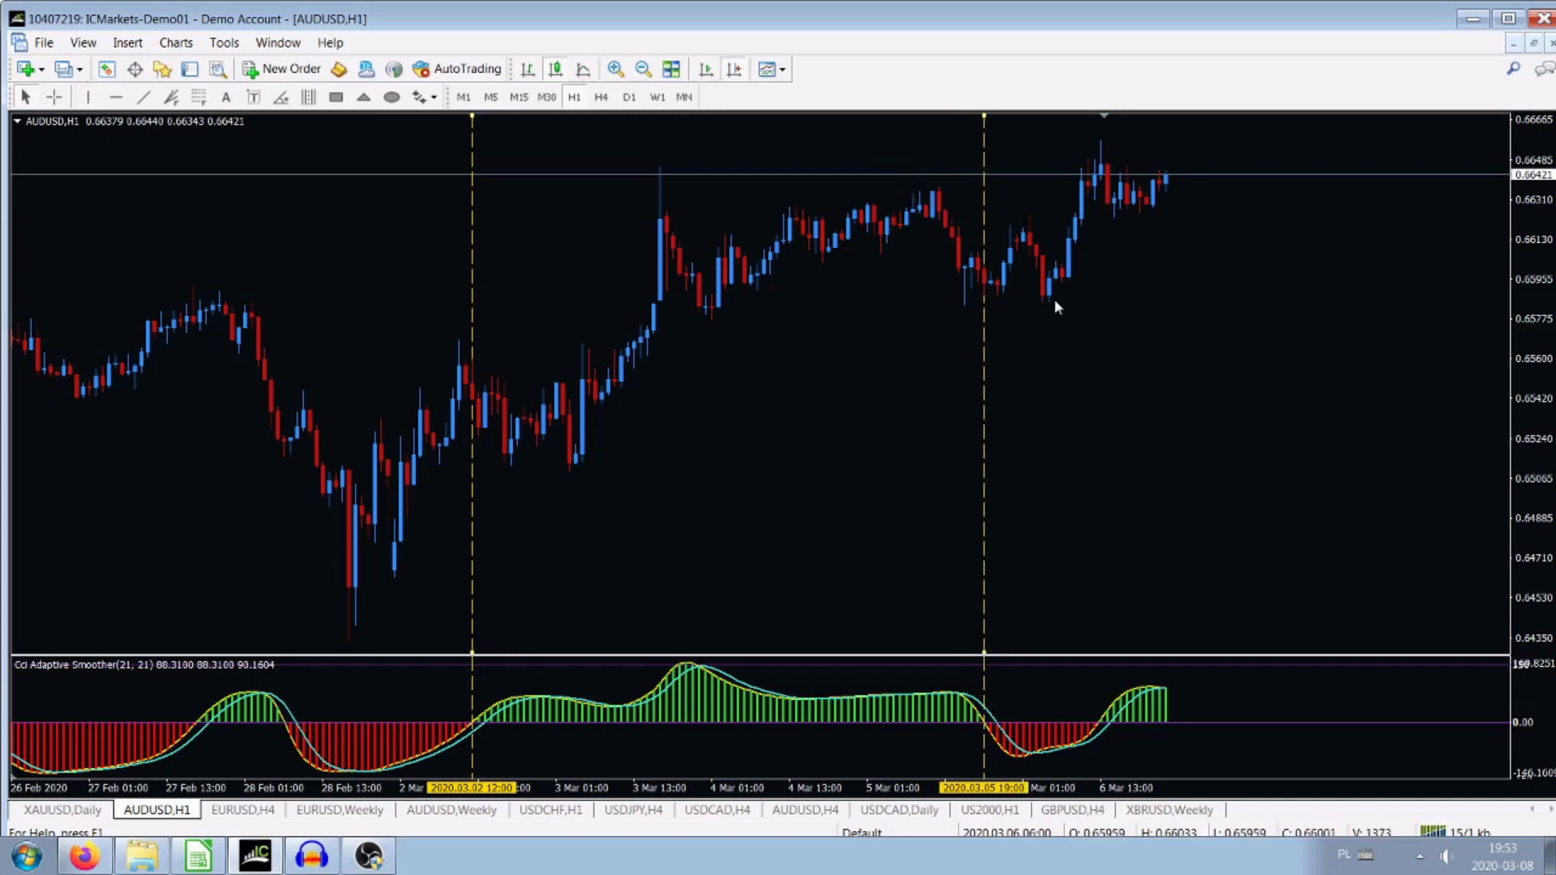
# Step: Project the positive phase's length forward from the 2020.03.05 19:00 line with a trend line and mark its end with a vertical line at 2020.03.09 02:00
pyautogui.click(143, 97)
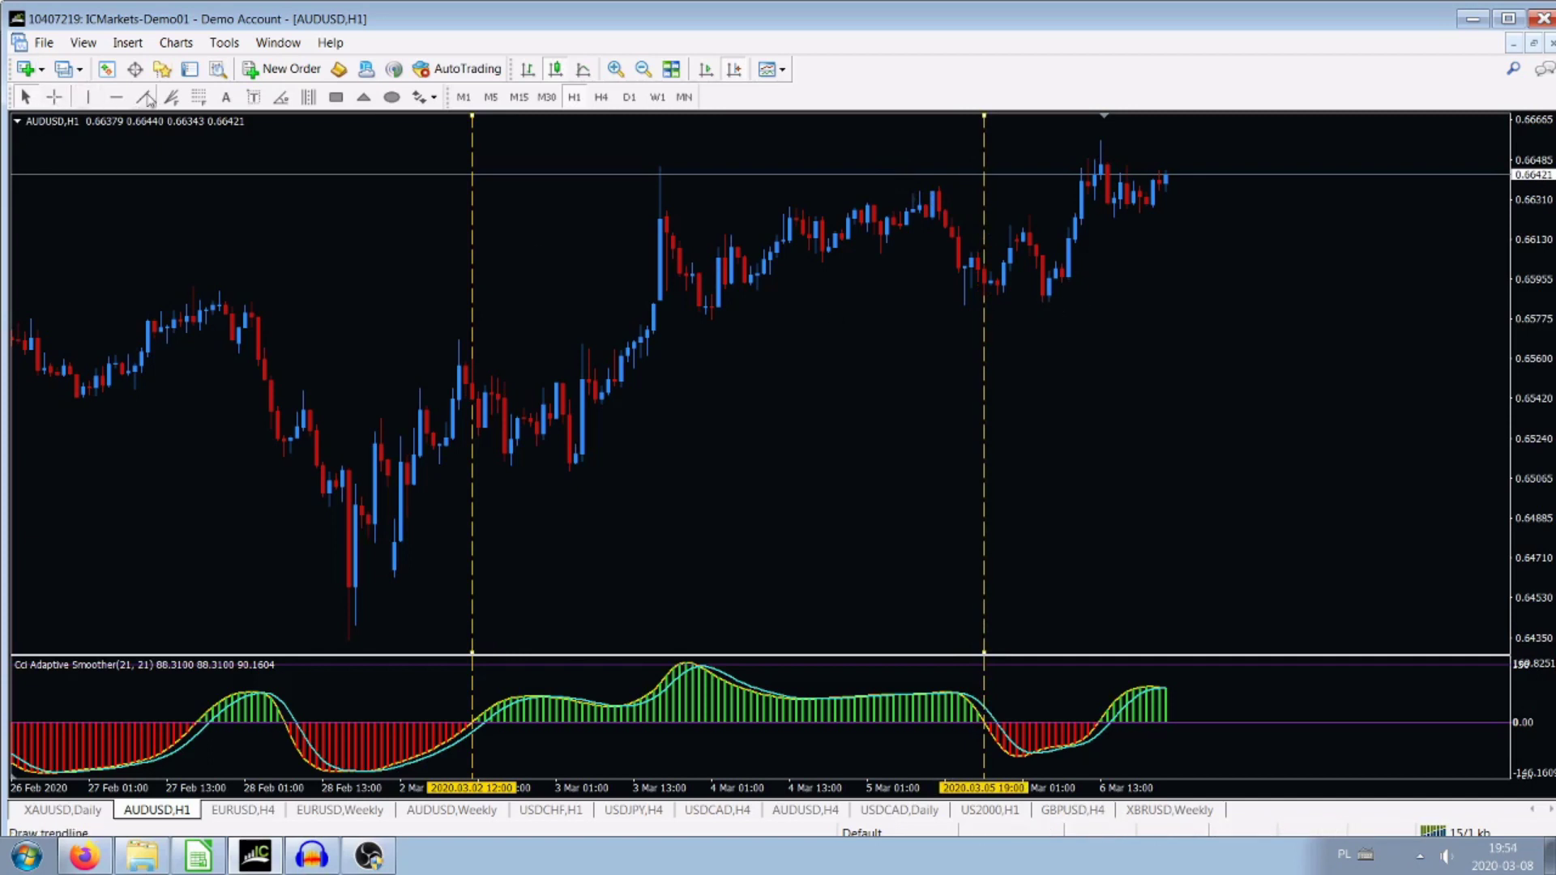
pyautogui.moveTo(473, 230); pyautogui.dragTo(988, 232)
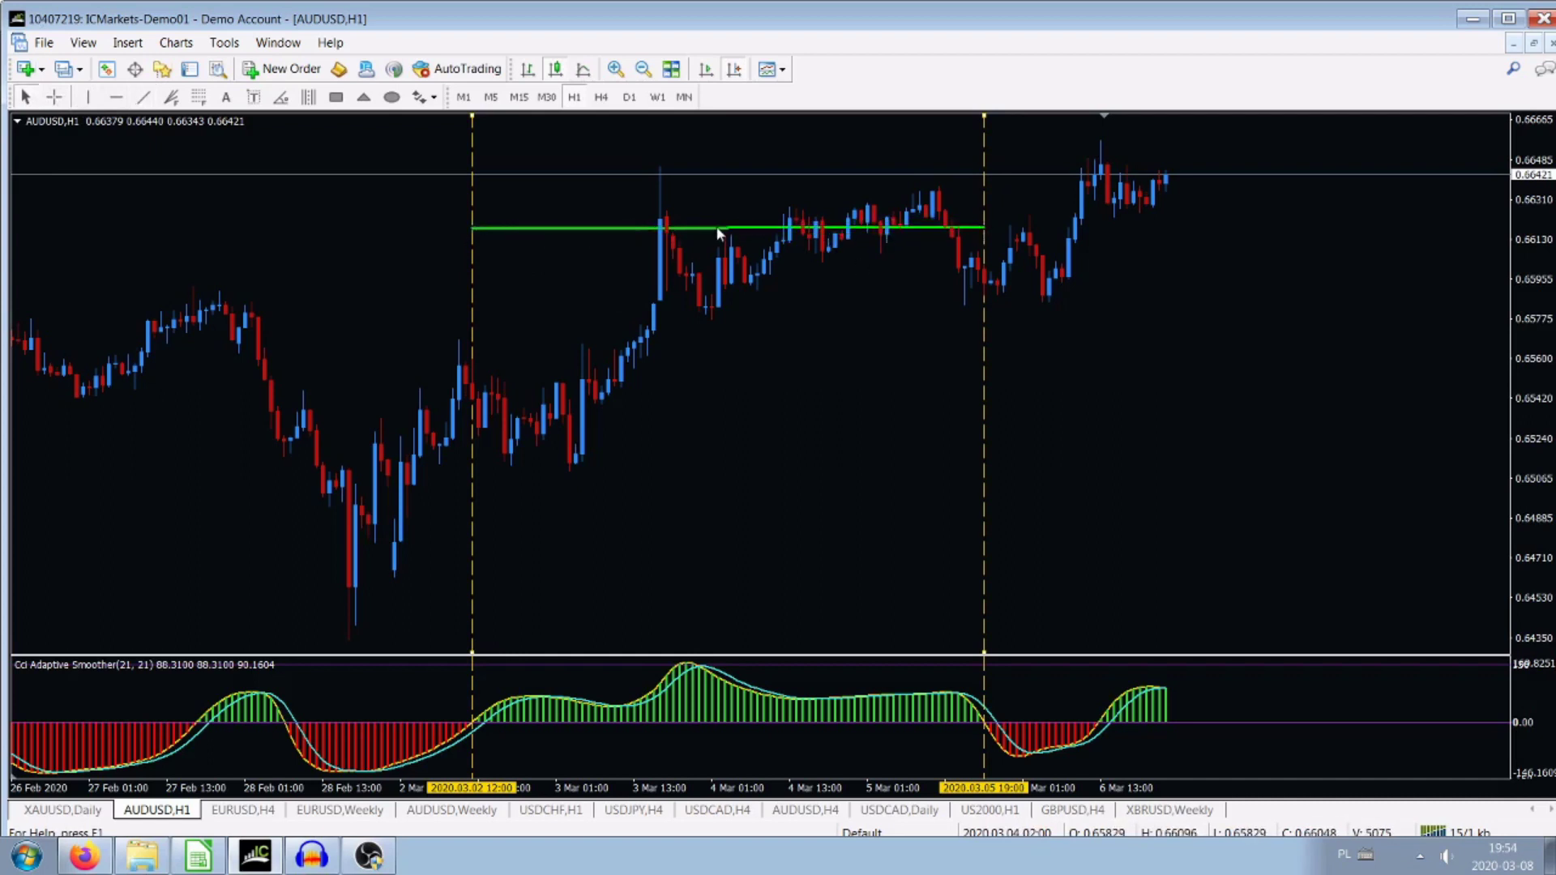
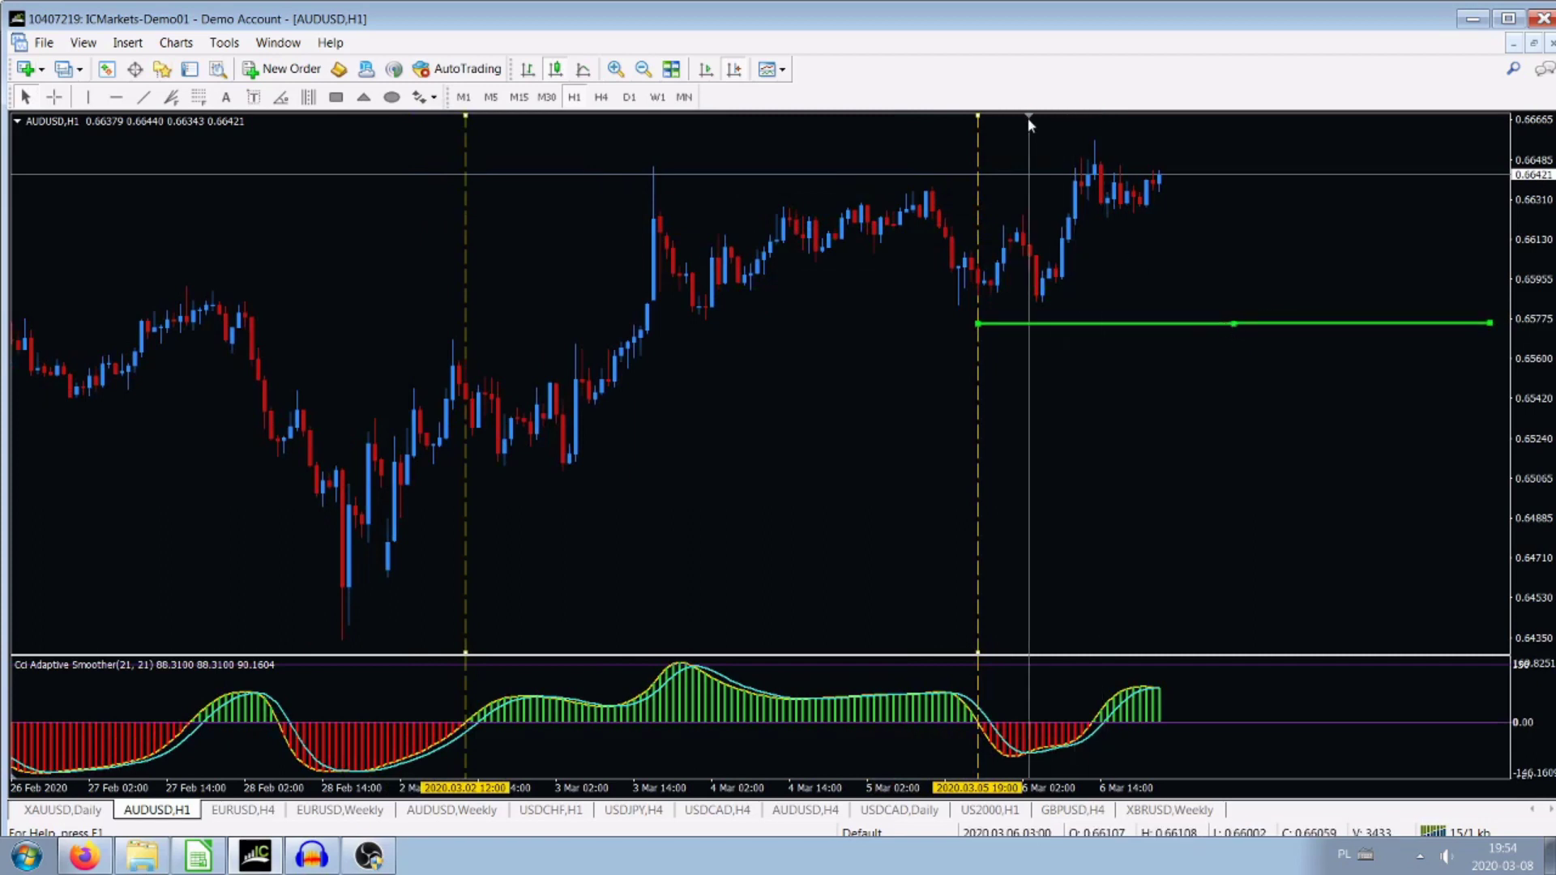
pyautogui.scroll(-3, 1030, 122)
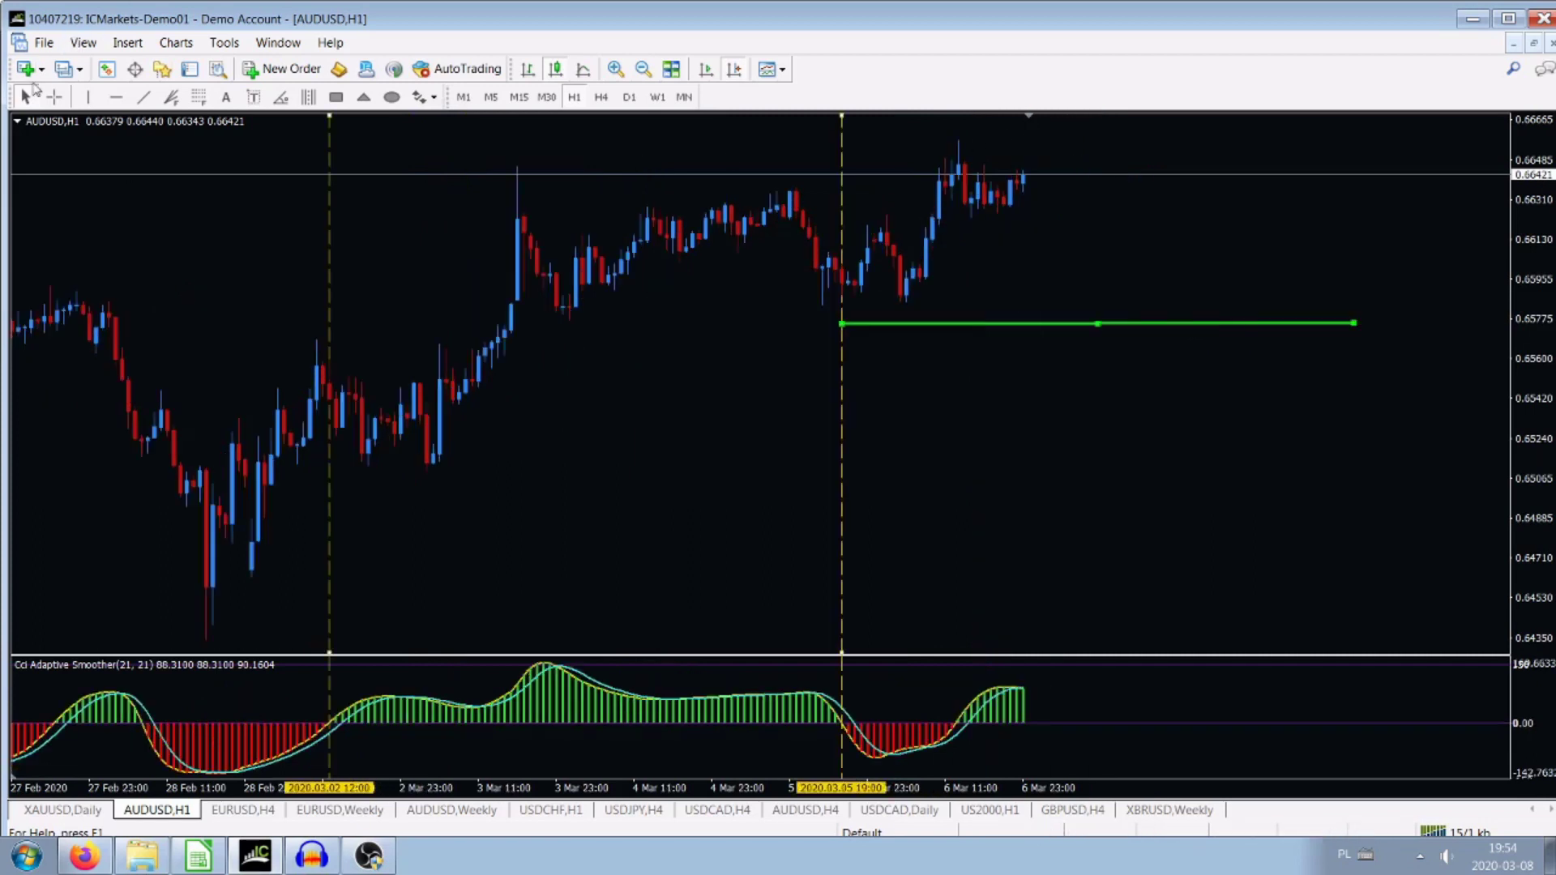
pyautogui.click(87, 97)
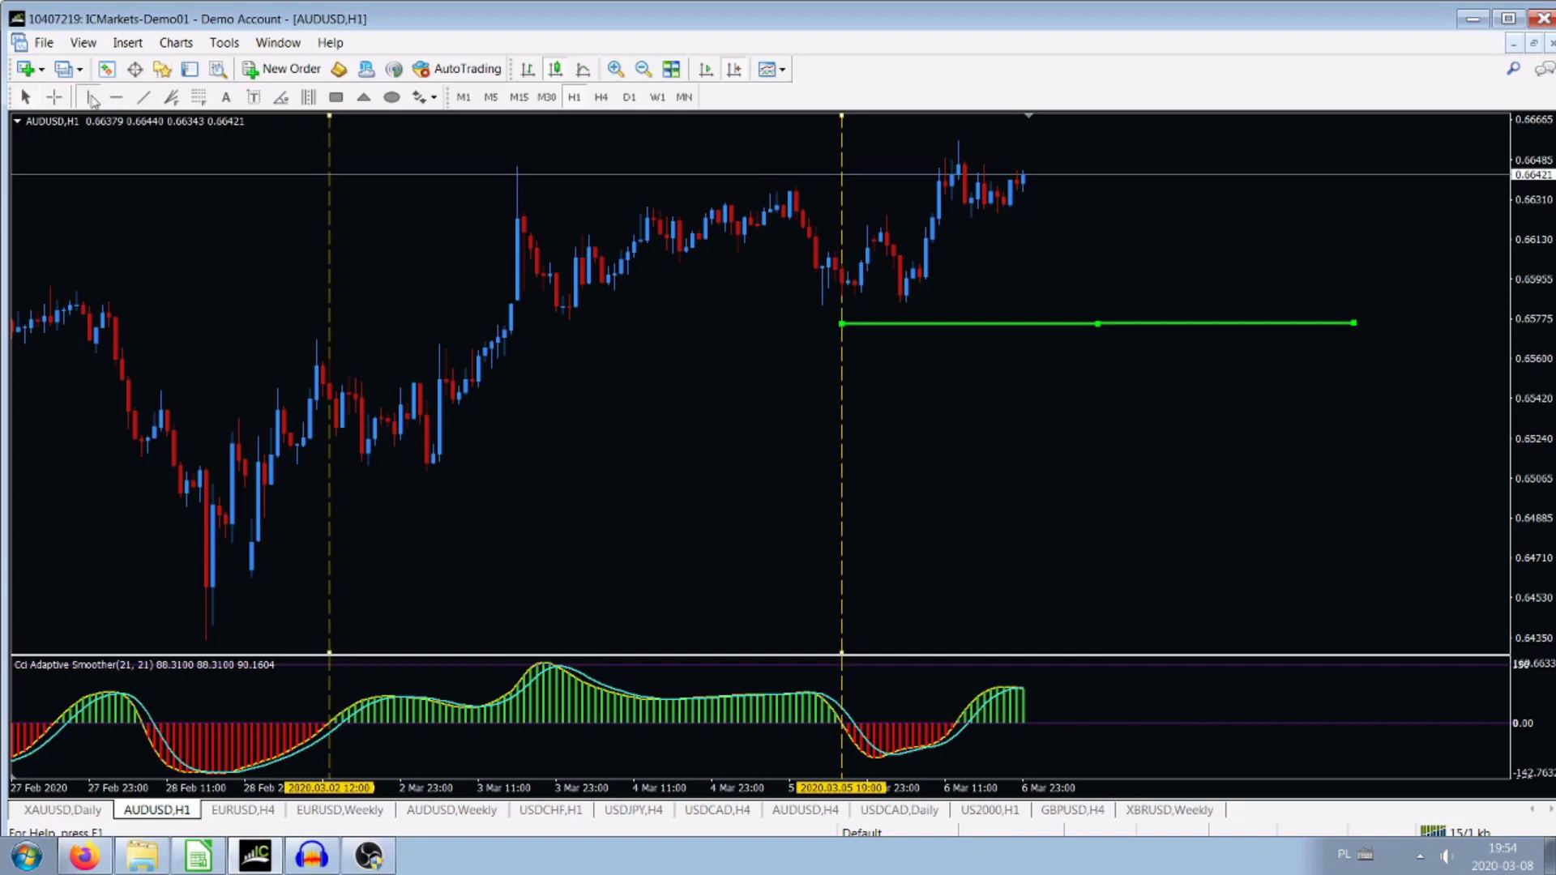
pyautogui.click(1355, 339)
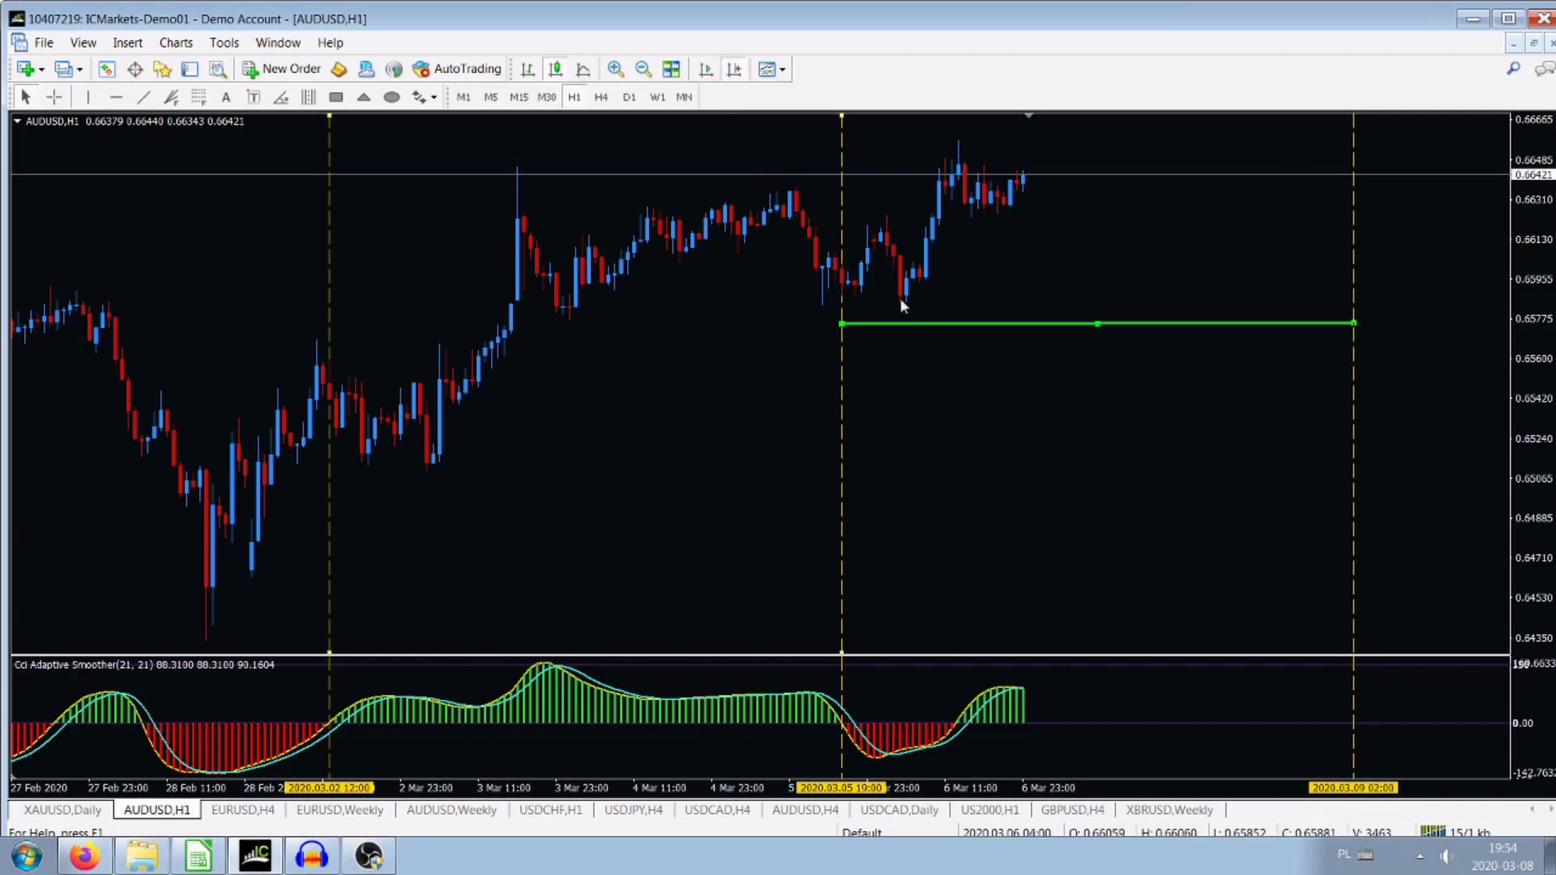
# Step: Shift the projected trend line to start at the 6 March low and move the vertical line at its end to 2020.03.09 11:00
pyautogui.moveTo(1098, 328); pyautogui.dragTo(1230, 309)
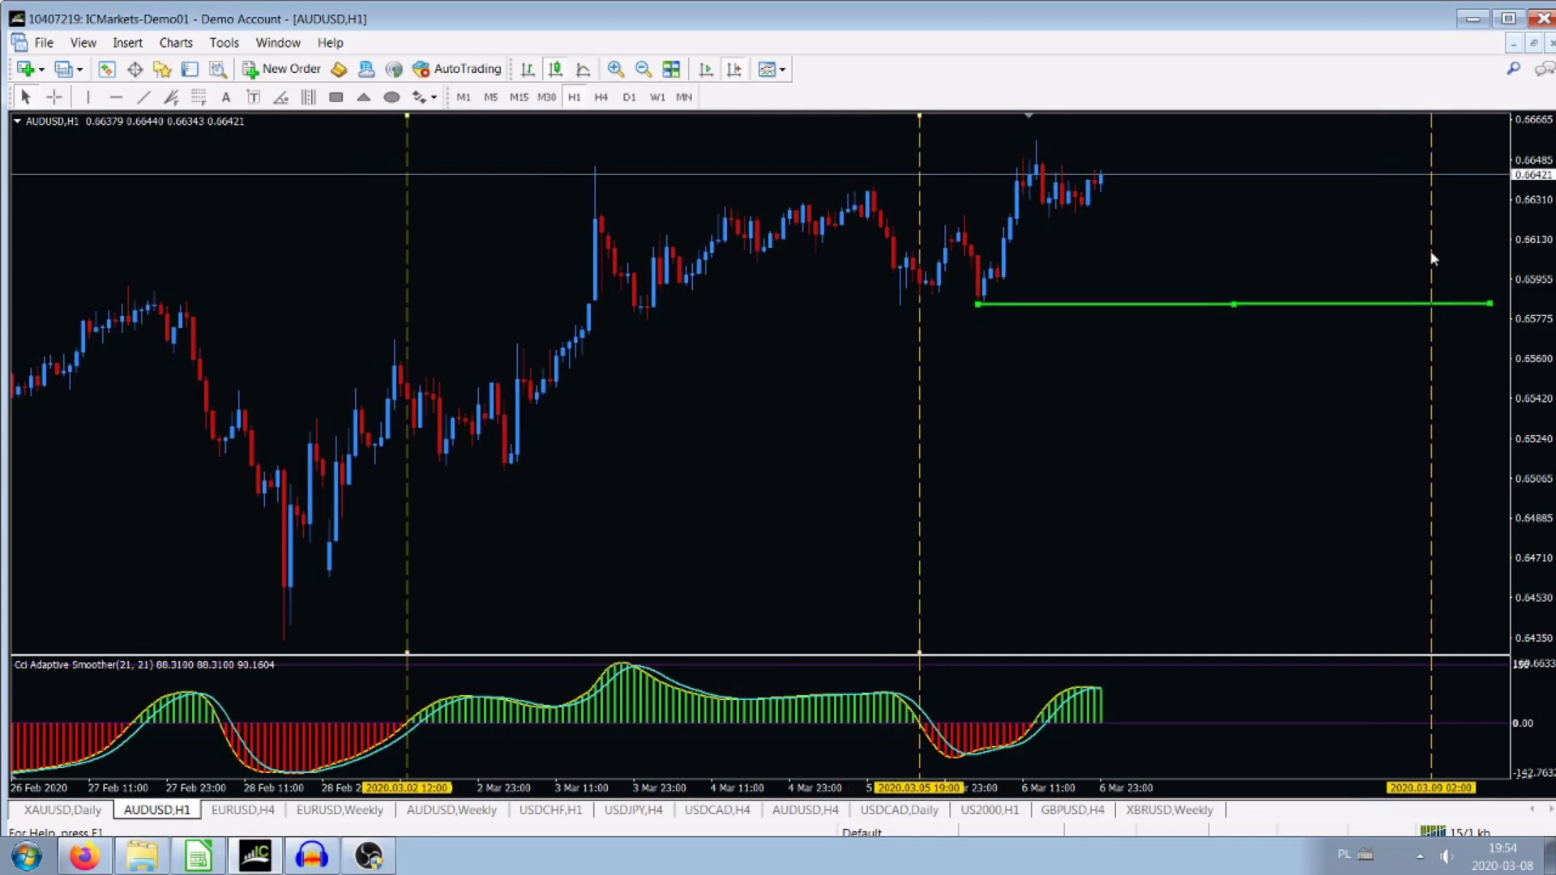
pyautogui.moveTo(1431, 251); pyautogui.dragTo(1487, 251)
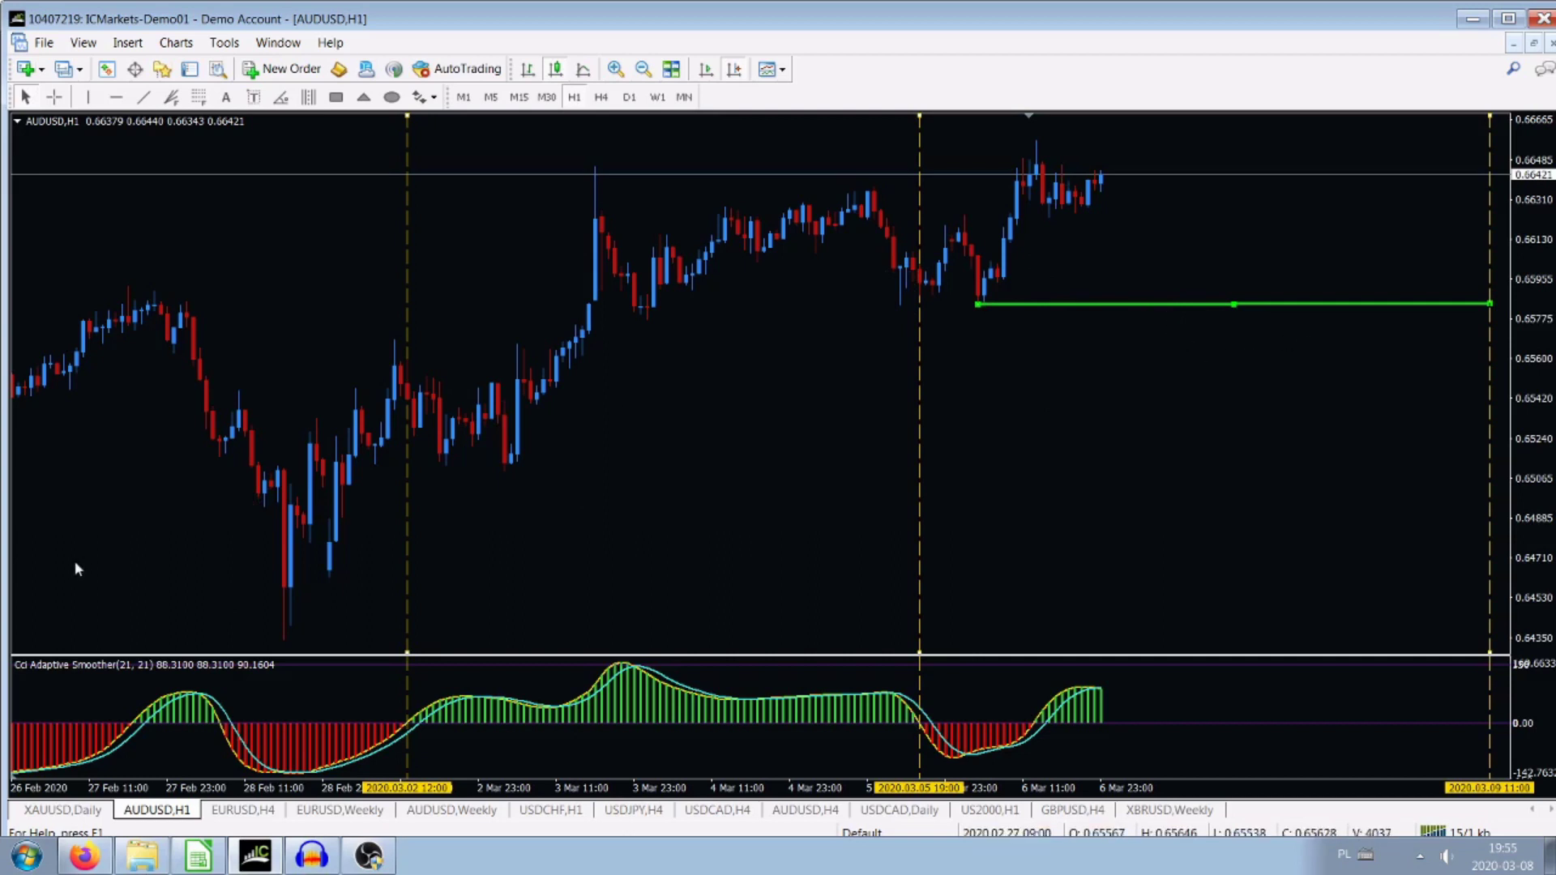
# Step: Mark the long negative indicator phase in January 2020 on the AUDUSD H1 chart with vertical lines at 2020.01.02 10:00 and 2020.01.09 05:00
pyautogui.click(247, 810)
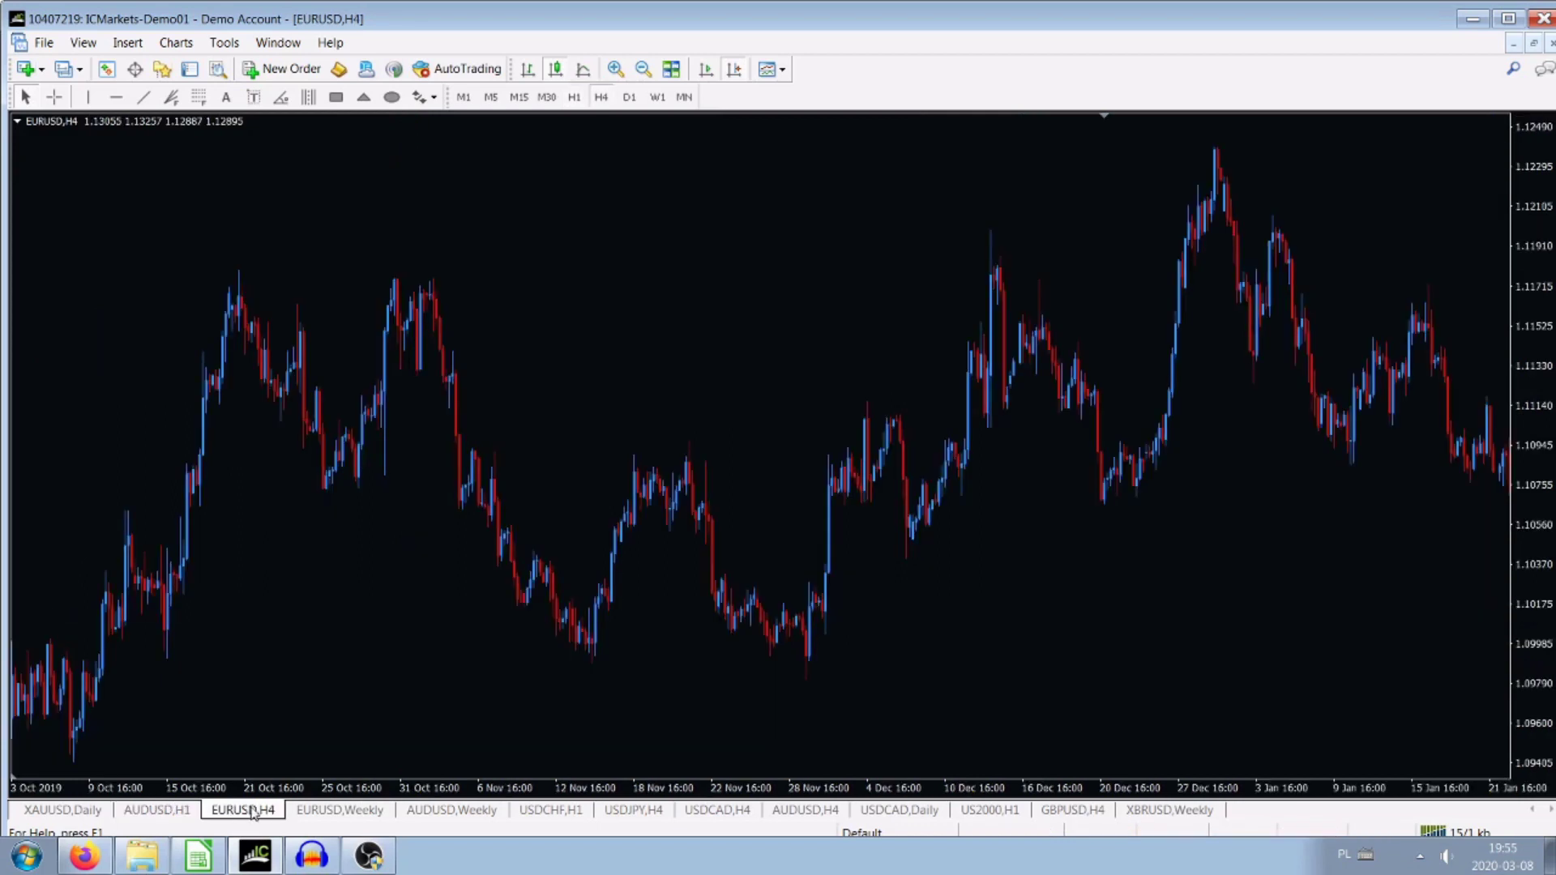
pyautogui.click(157, 811)
pyautogui.scroll(5, 242, 387)
pyautogui.moveTo(242, 387); pyautogui.dragTo(1518, 317)
pyautogui.moveTo(161, 464); pyautogui.dragTo(1515, 454)
pyautogui.moveTo(45, 356); pyautogui.dragTo(317, 366)
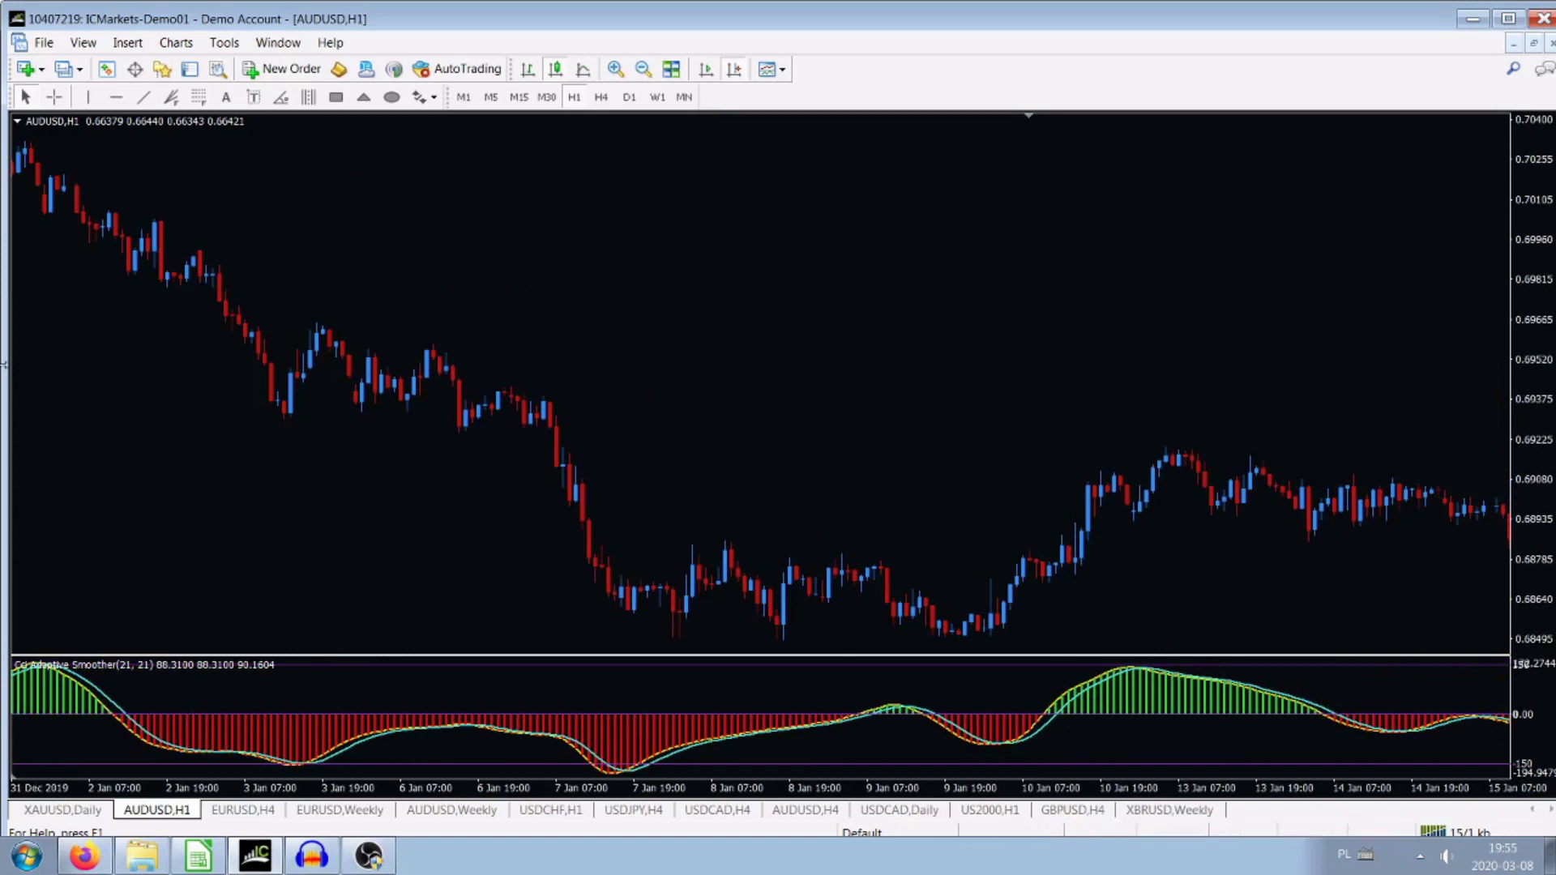
pyautogui.click(87, 96)
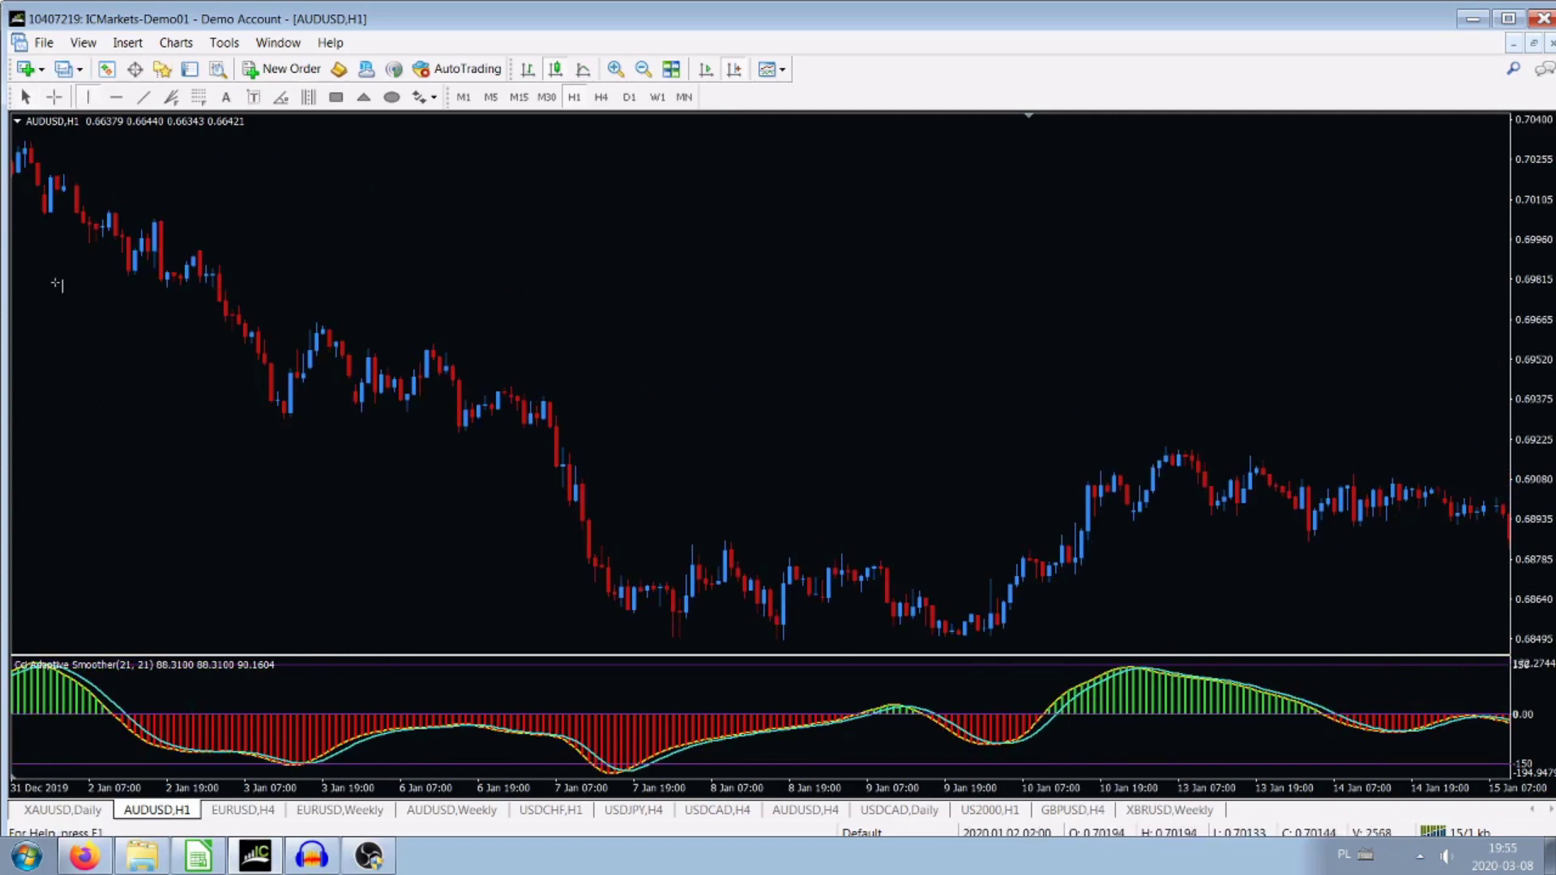
pyautogui.click(108, 632)
pyautogui.click(89, 98)
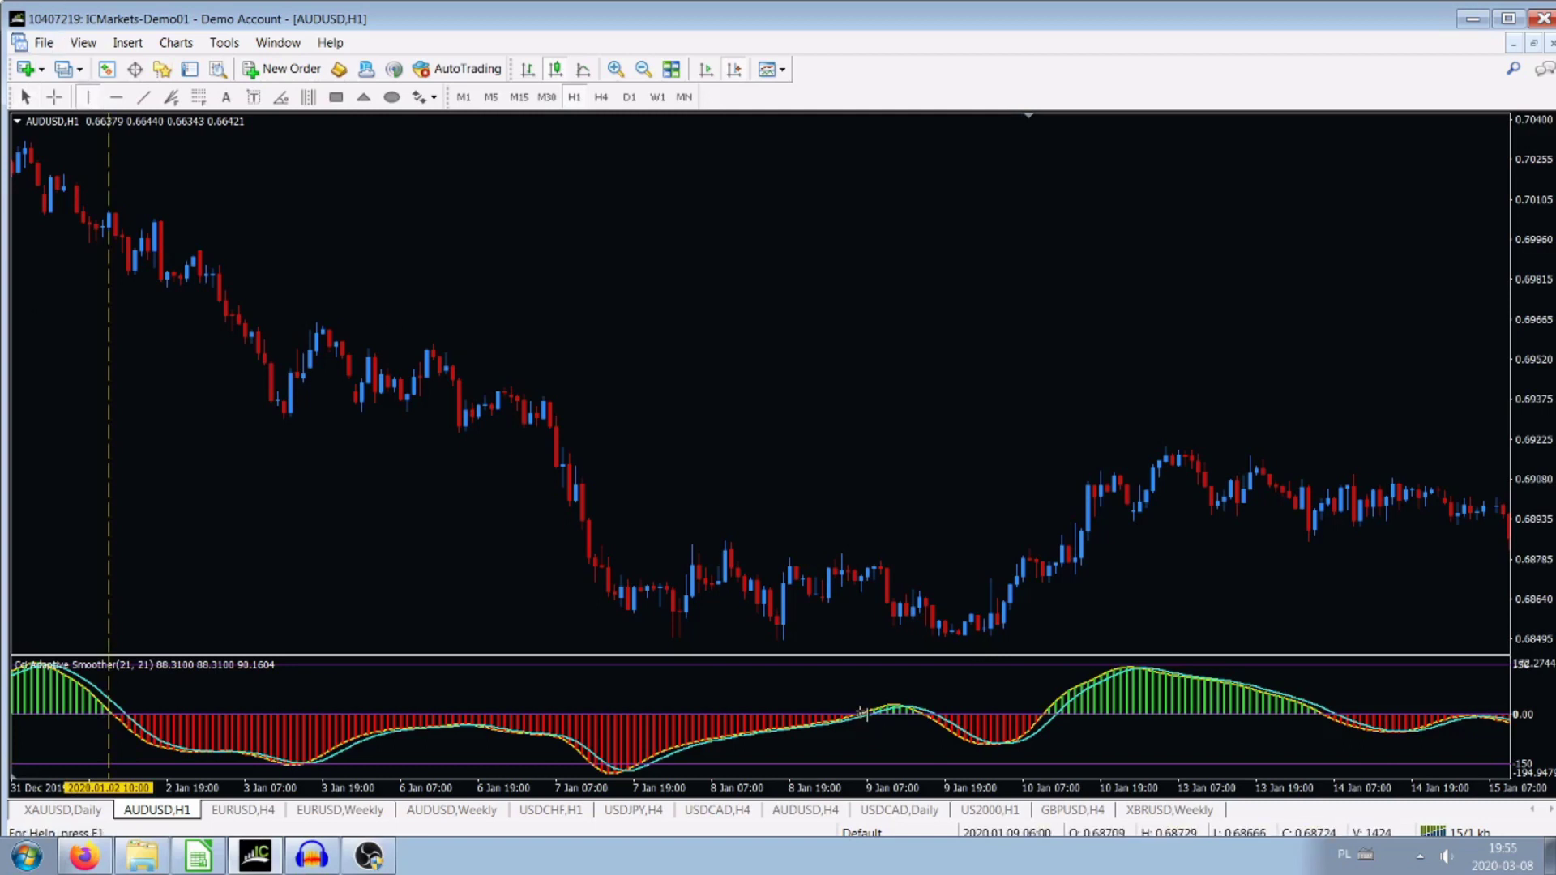
pyautogui.click(858, 531)
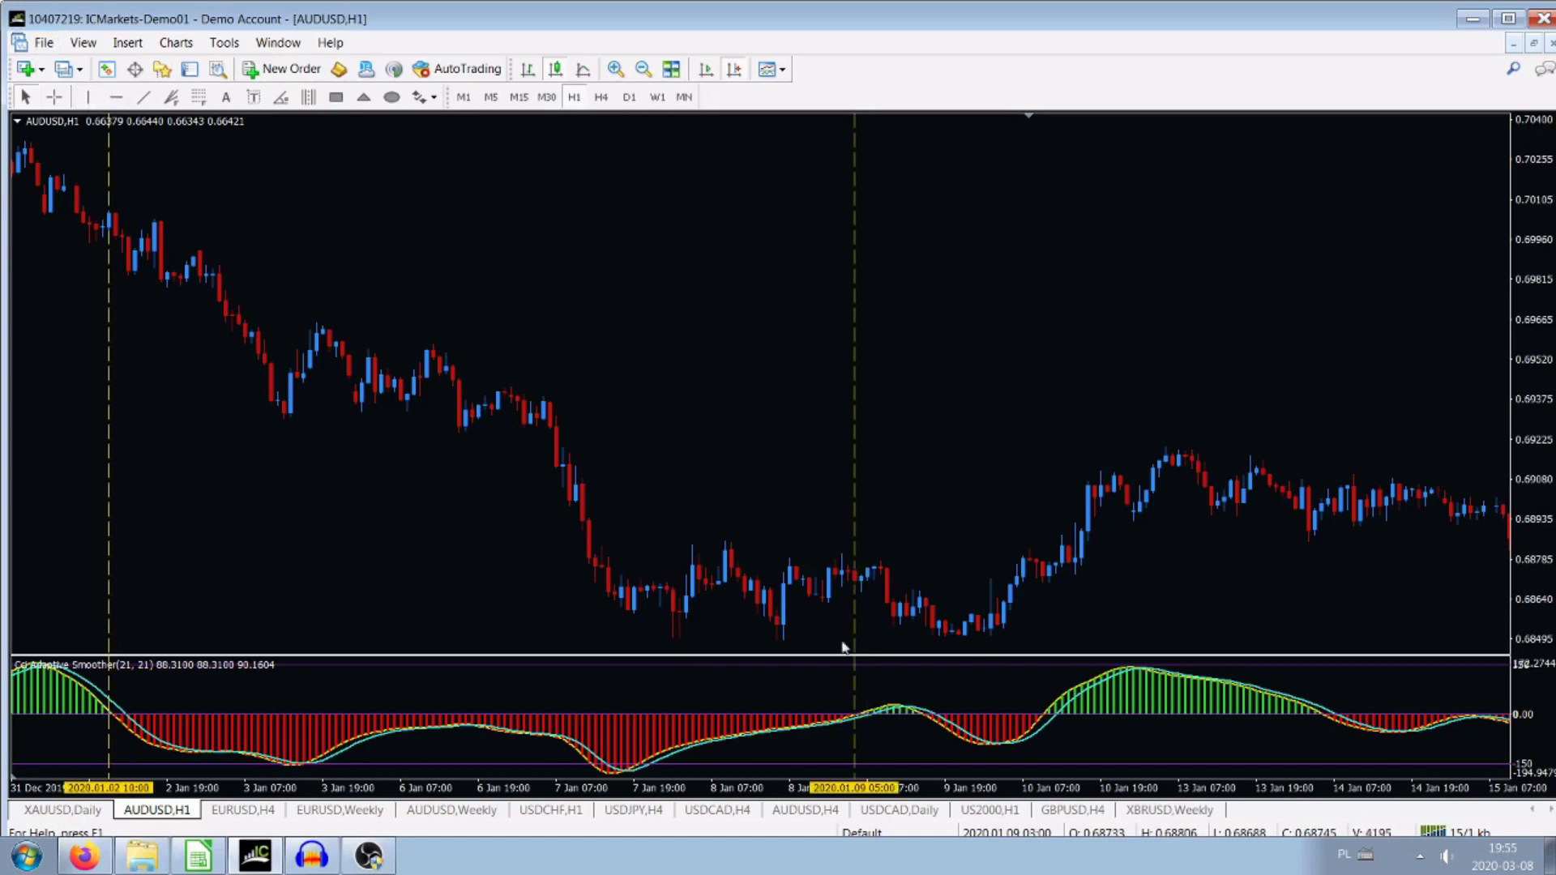
# Step: Draw a trend line between the two January vertical lines and shift it to start at the 2020.01.09 05:00 line
pyautogui.click(143, 97)
pyautogui.moveTo(109, 151); pyautogui.dragTo(857, 150)
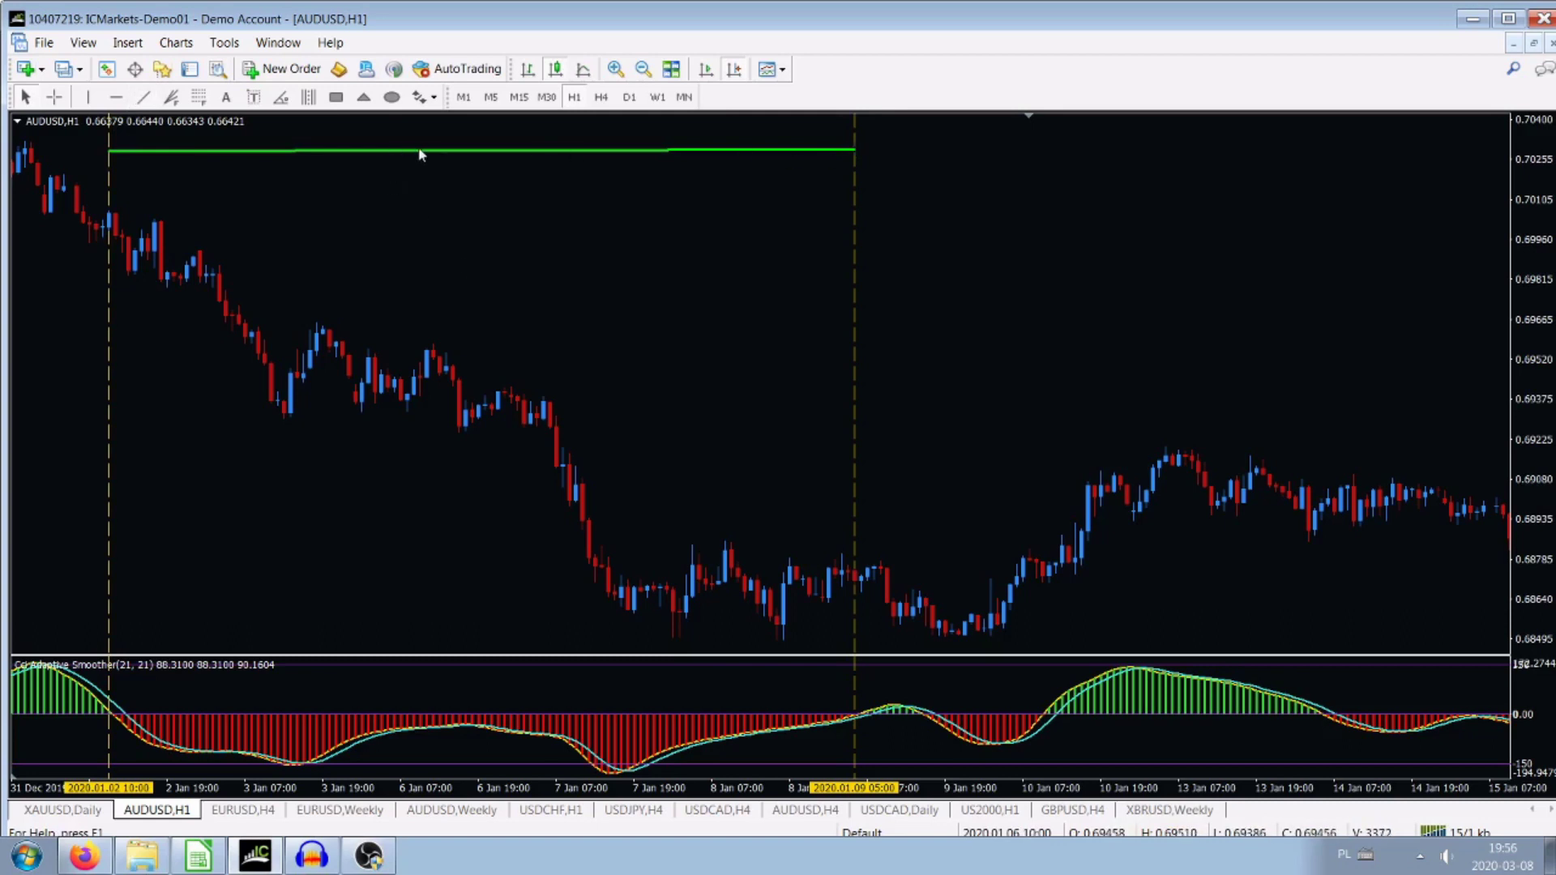
pyautogui.moveTo(425, 154); pyautogui.dragTo(989, 382)
# Step: Mark the end of the shifted January trend line with a vertical line at 2020.01.16 00:00
pyautogui.moveTo(1520, 243); pyautogui.dragTo(1522, 292)
pyautogui.moveTo(1062, 551); pyautogui.dragTo(284, 450)
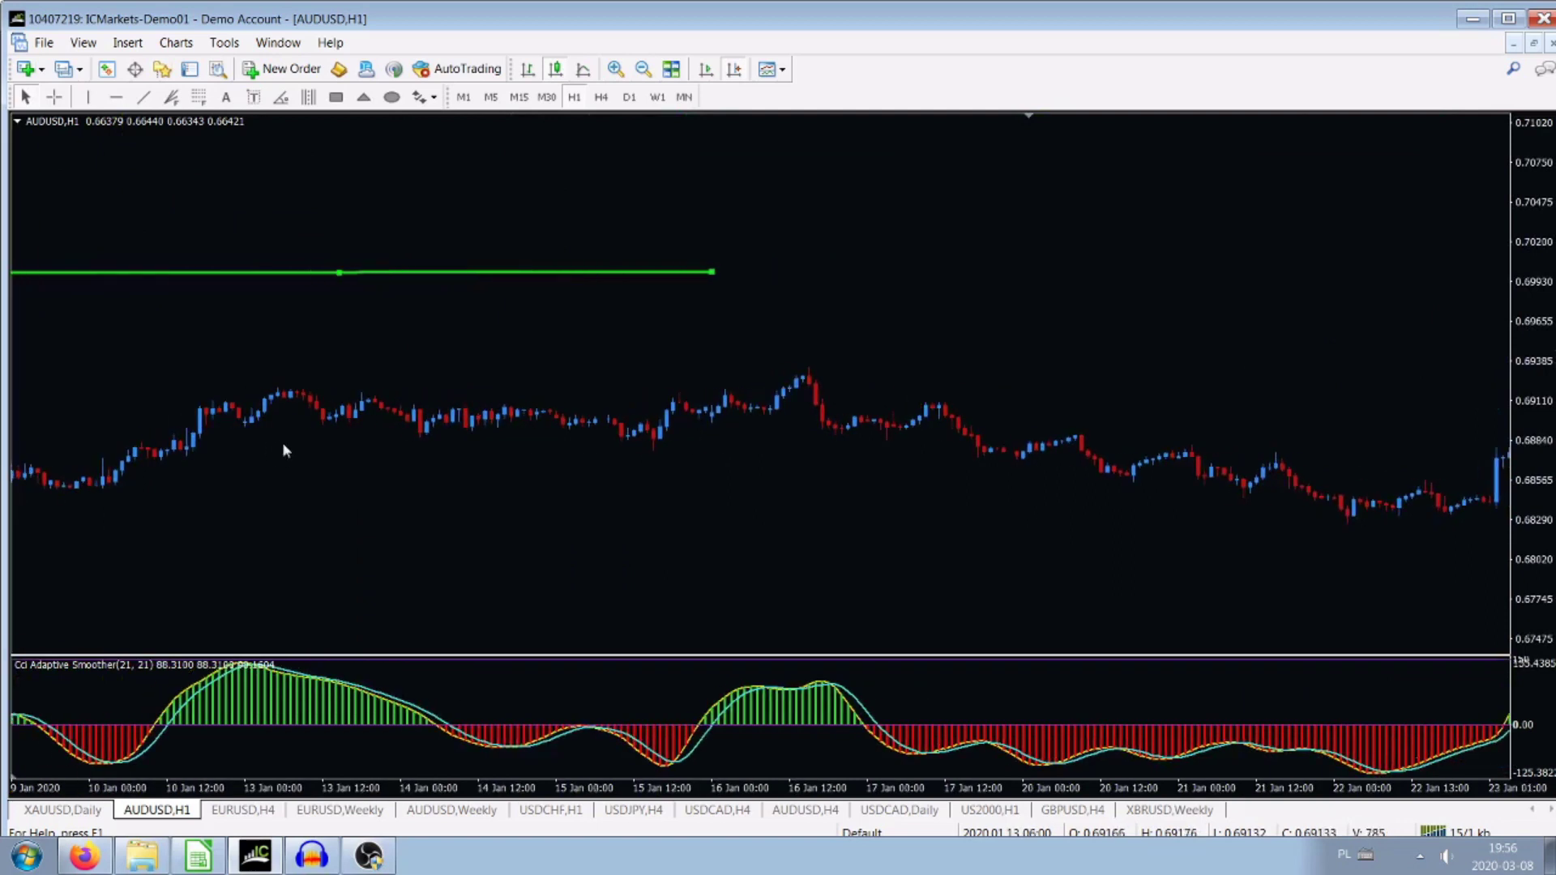
pyautogui.moveTo(1535, 504)
pyautogui.mouseDown()
pyautogui.moveTo(1550, 397)
pyautogui.moveTo(1553, 499)
pyautogui.mouseUp()
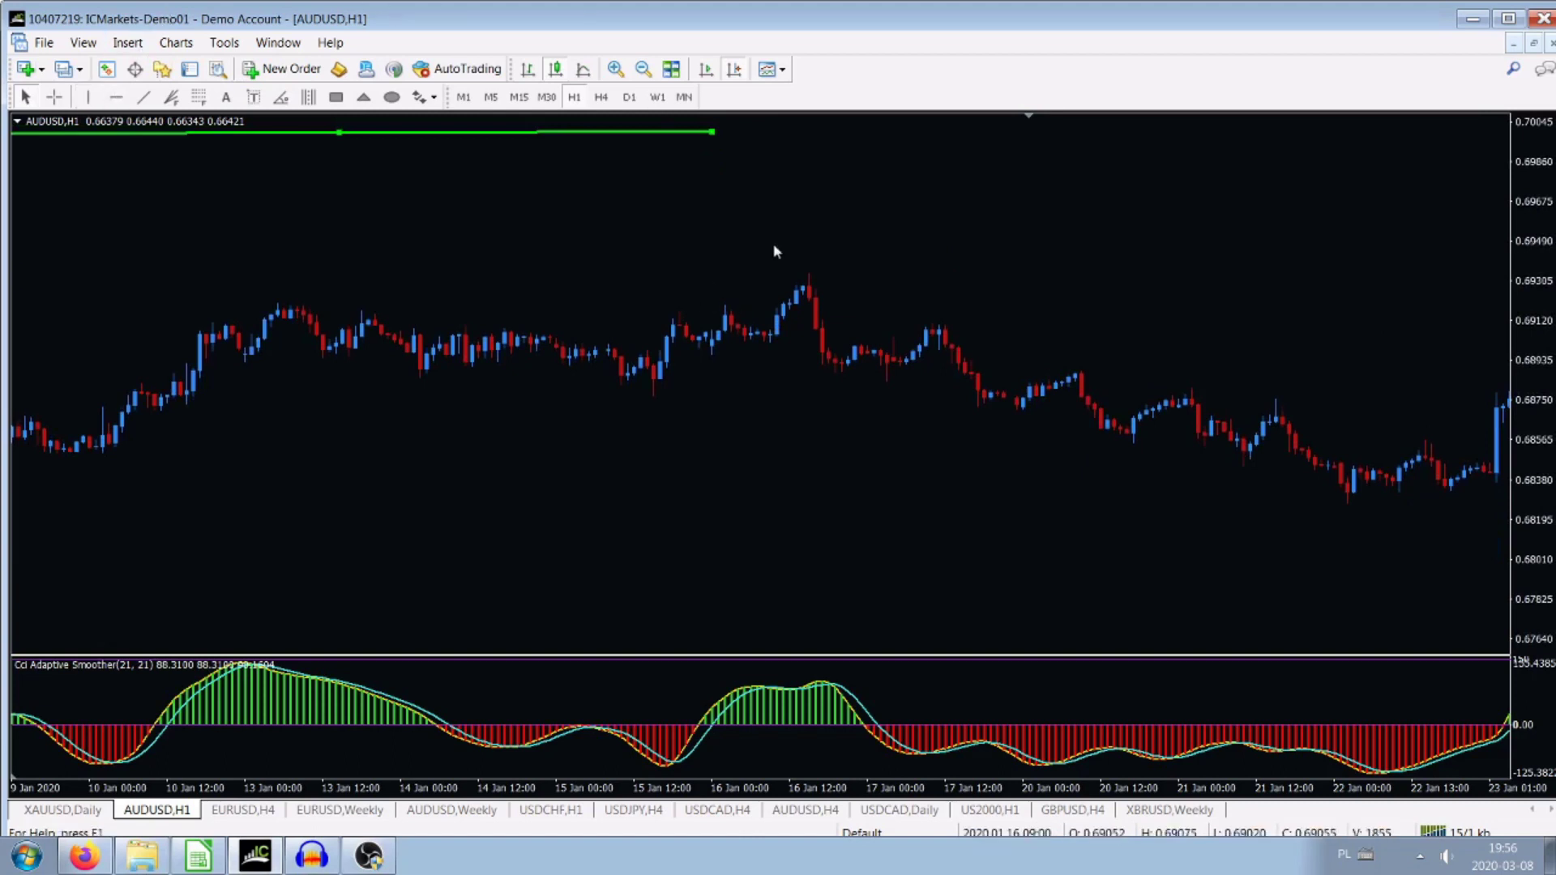
pyautogui.click(88, 97)
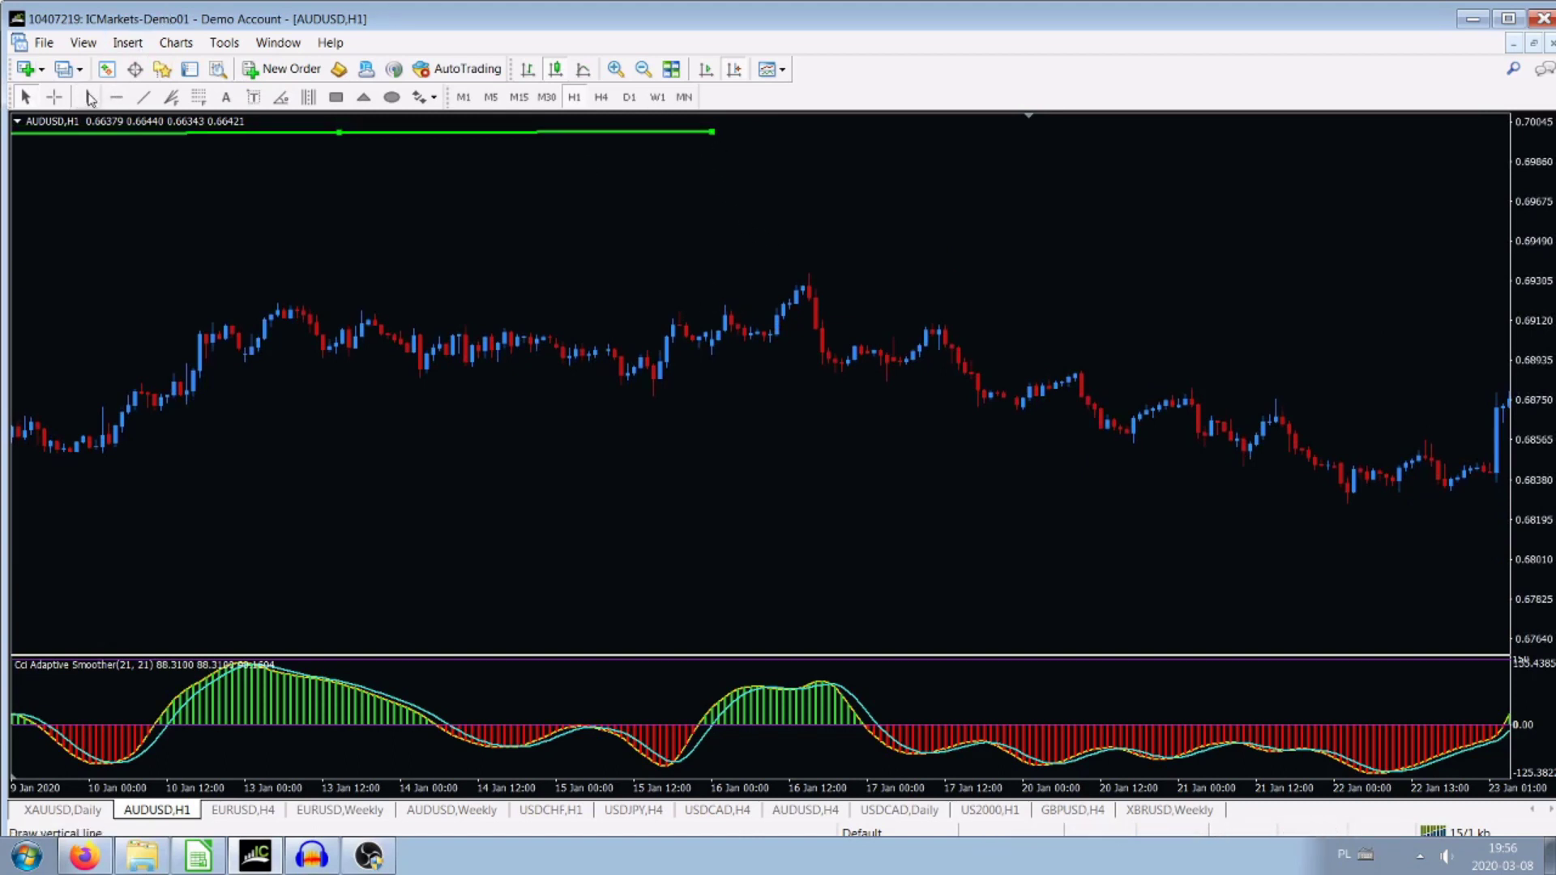
pyautogui.click(716, 149)
pyautogui.moveTo(1539, 454); pyautogui.dragTo(1540, 195)
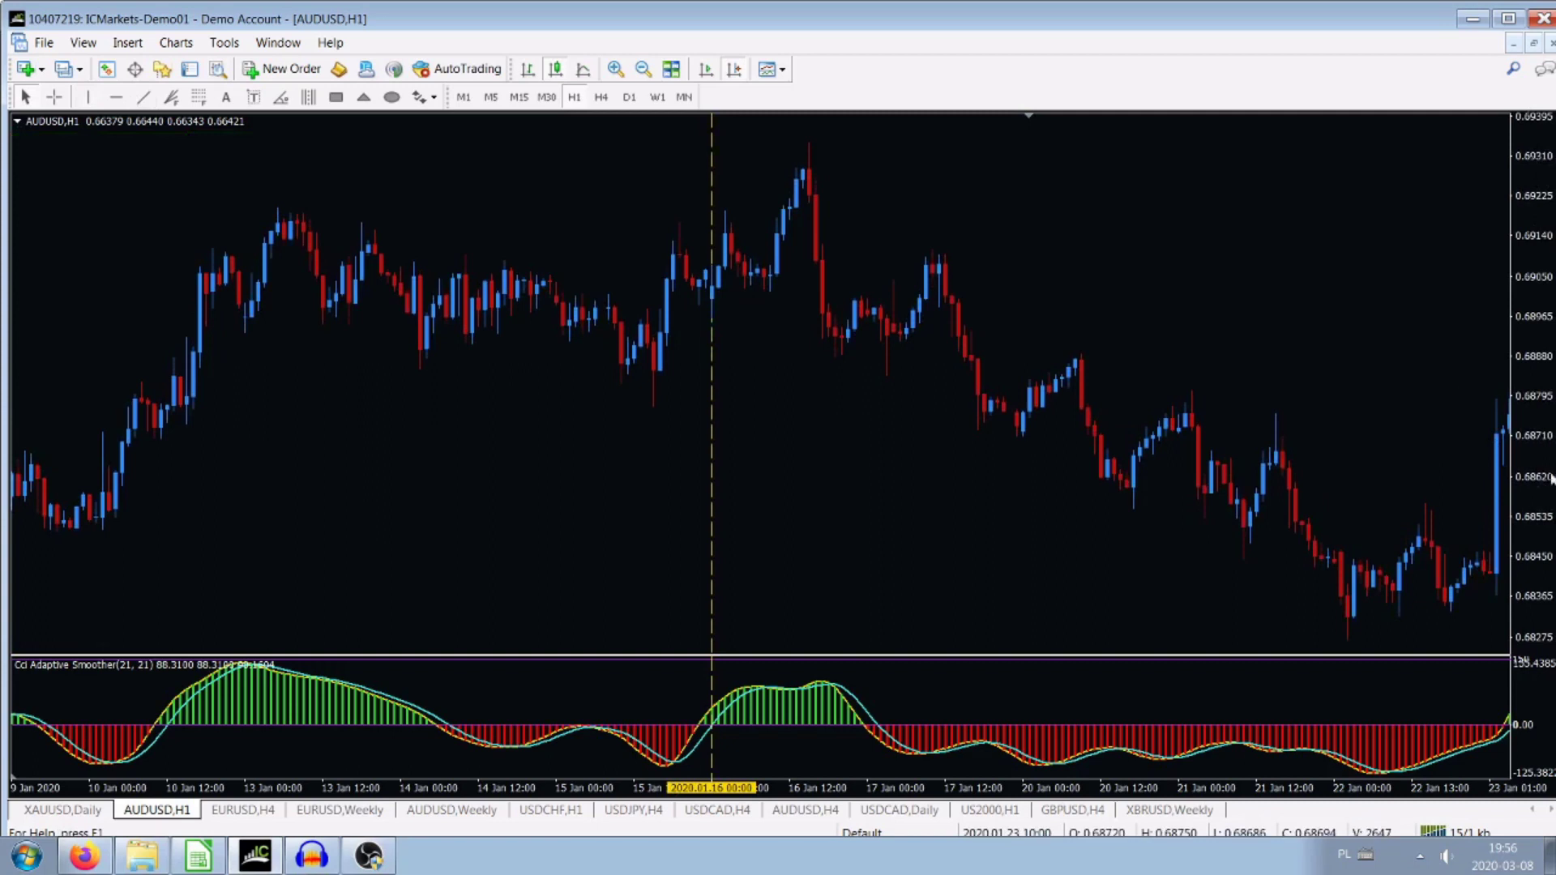